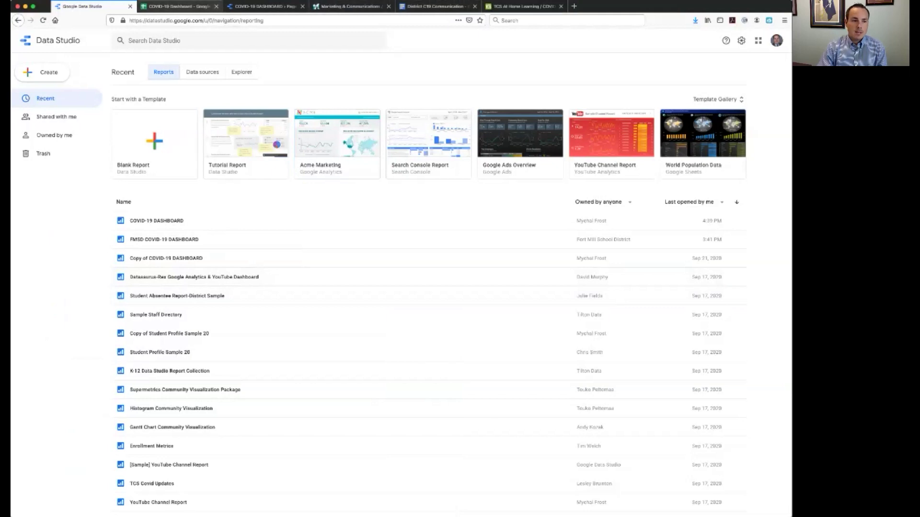
# Step: Switch to the district website page with the embedded Rock Hill COVID-19 dashboard
pyautogui.press('super+4')
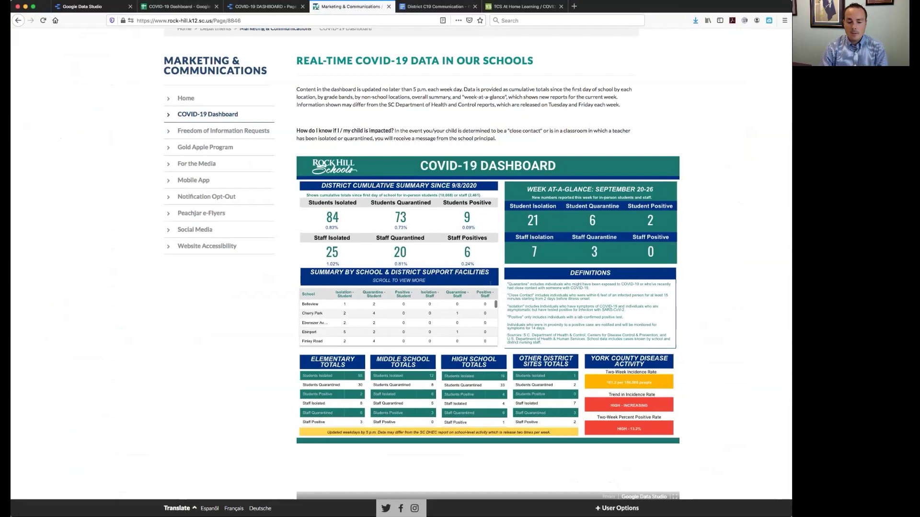
# Step: Scroll the embedded Summary by School table down to the Mt. Gallant through Oakdale rows
pyautogui.scroll(-1, 399, 321)
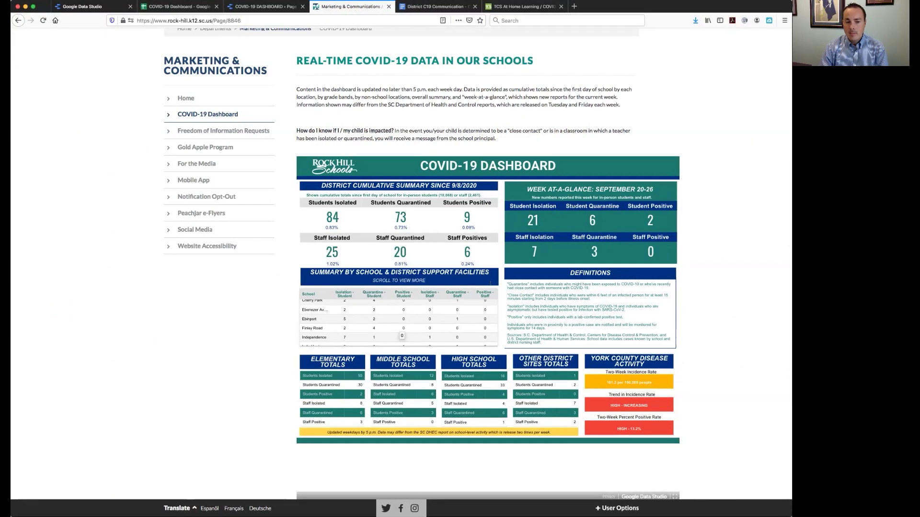
pyautogui.scroll(-3, 398, 321)
pyautogui.scroll(-3, 398, 320)
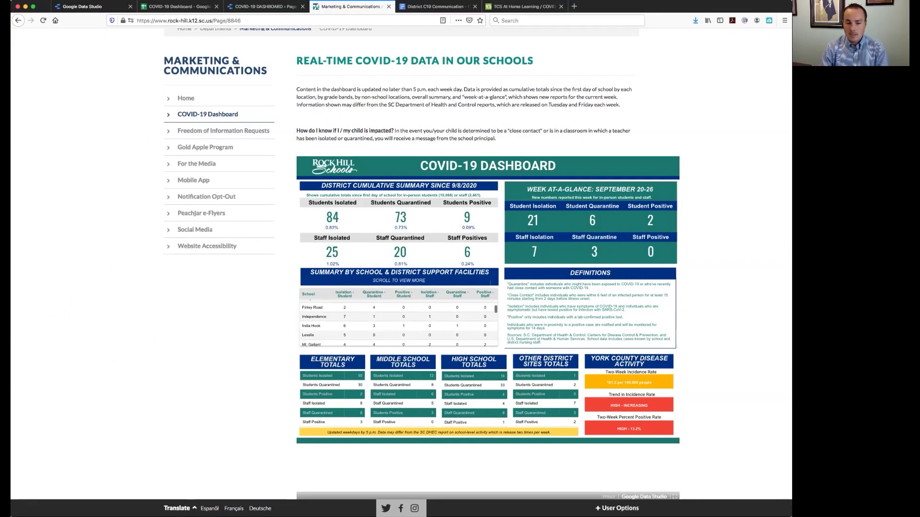
pyautogui.scroll(-3, 398, 321)
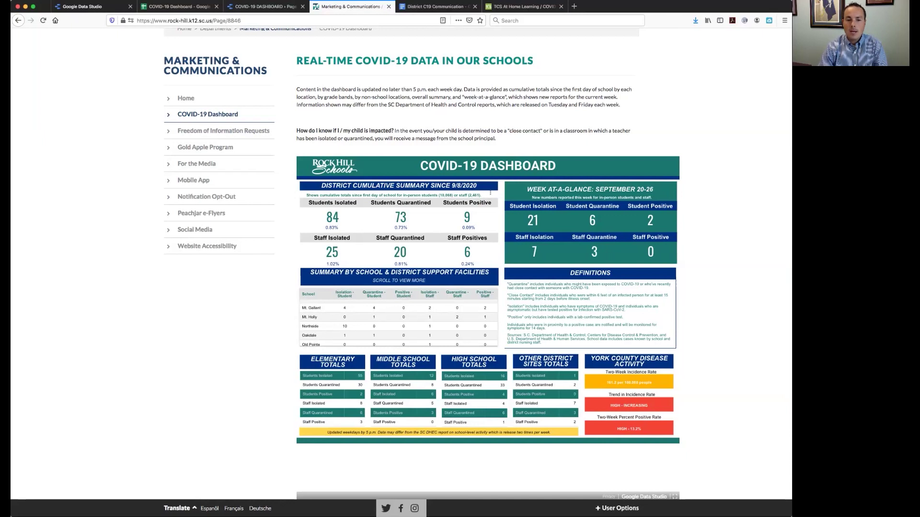
pyautogui.scroll(-2, 399, 225)
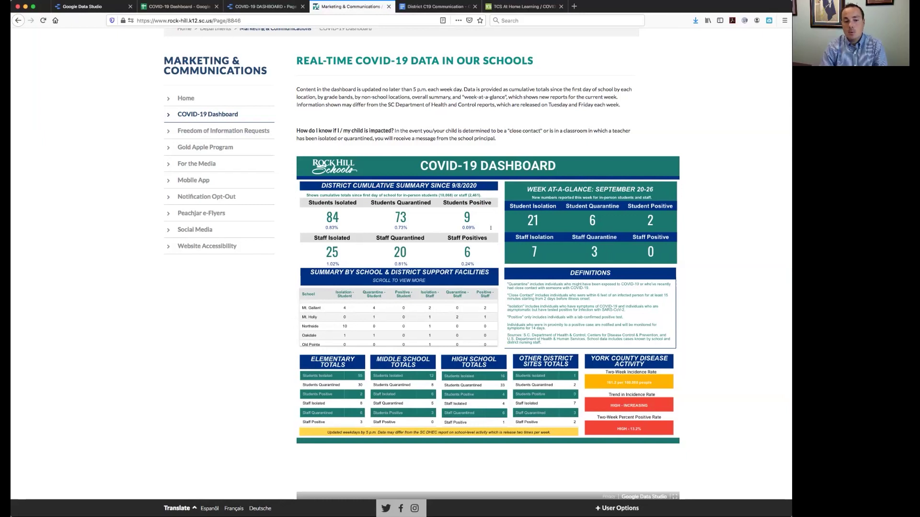
pyautogui.scroll(2, 399, 225)
pyautogui.scroll(-2, 399, 225)
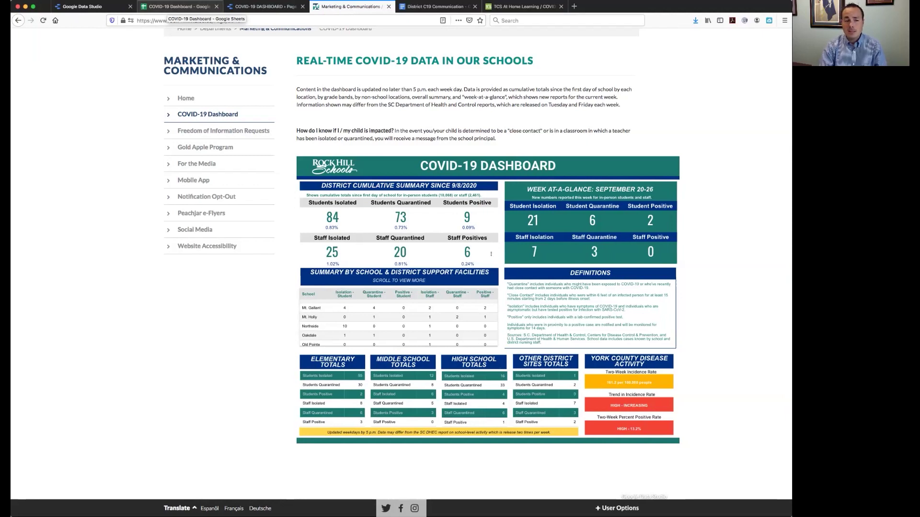
# Step: Open the COVID-19 Dashboard spreadsheet showing the CurrentWeek per-school counts
pyautogui.click(175, 6)
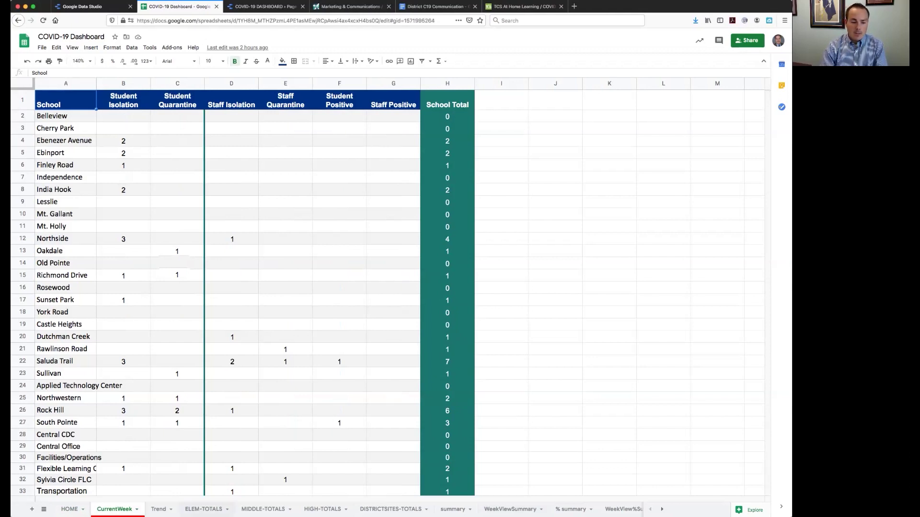
# Step: Step through the ELEM, MIDDLE, HIGH and DISTRICTSITES totals sheets to the summary sheet
pyautogui.click(204, 509)
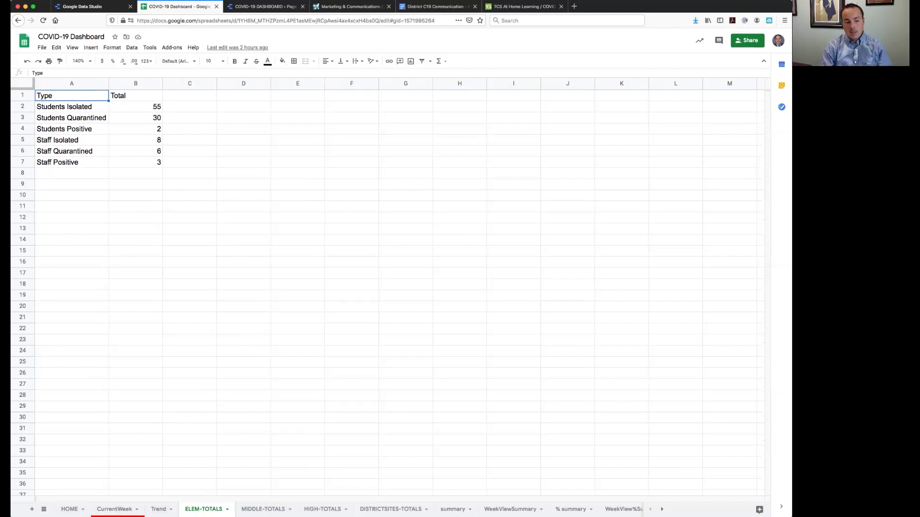
pyautogui.hotkey('alt', 'Down')
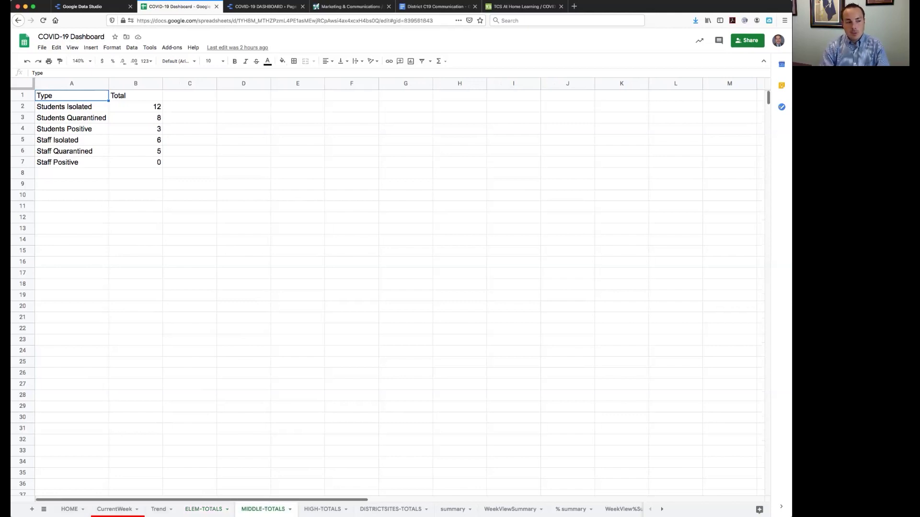
pyautogui.hotkey('alt', 'Down')
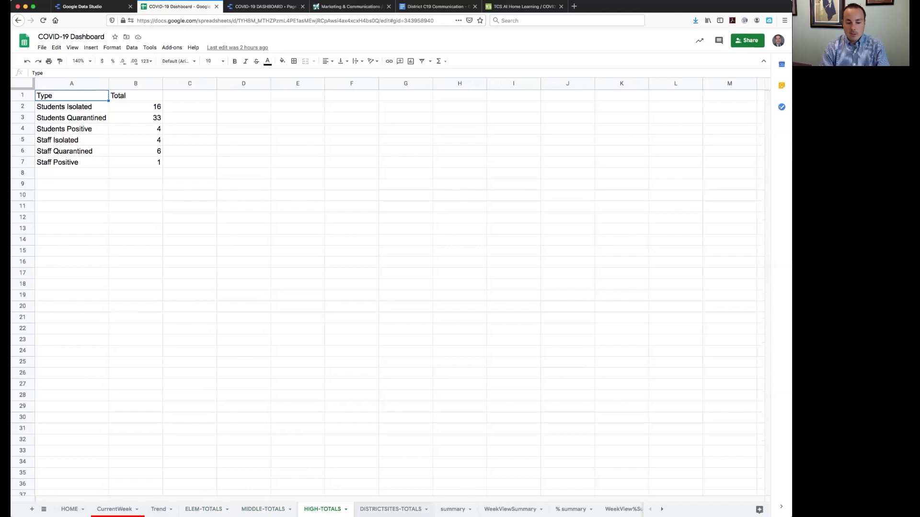
pyautogui.hotkey('alt', 'Down')
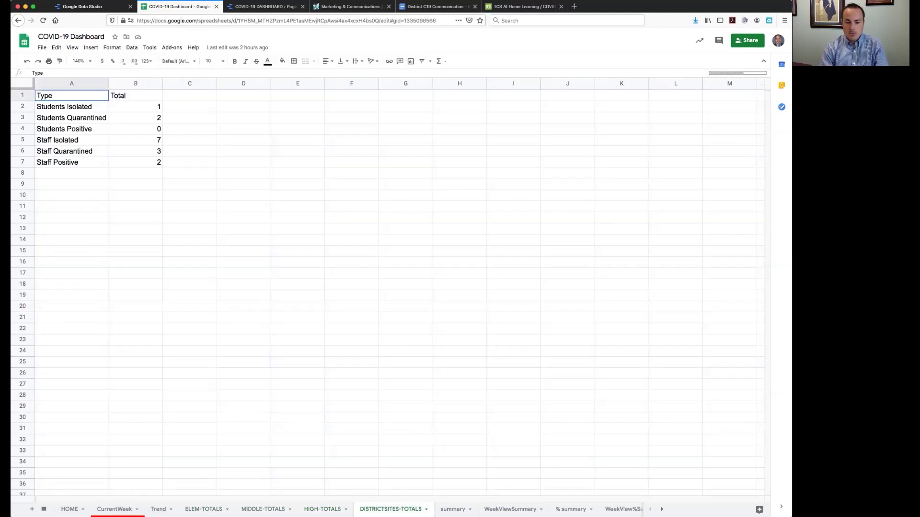
pyautogui.hotkey('alt', 'Down')
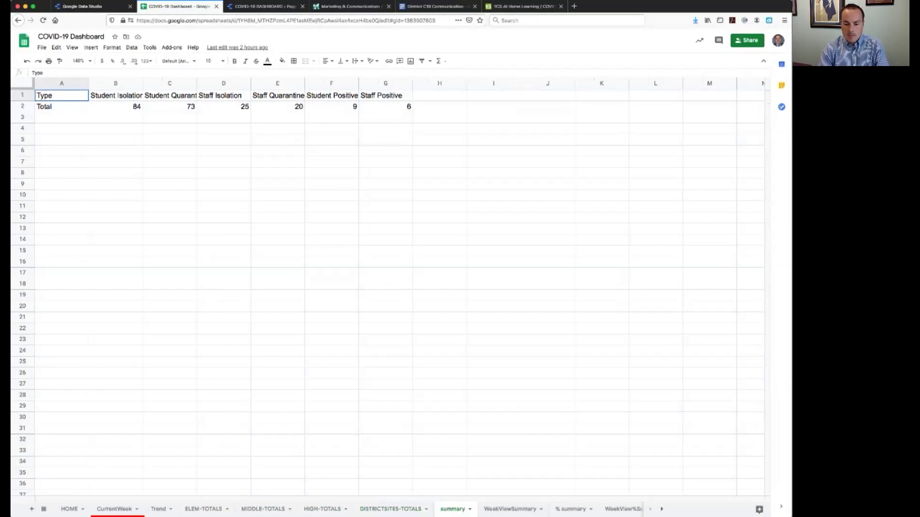
# Step: Check the % summary and counts sheets, then open the HOME school table
pyautogui.hotkey('alt', 'Down')
pyautogui.hotkey('alt', 'Down')
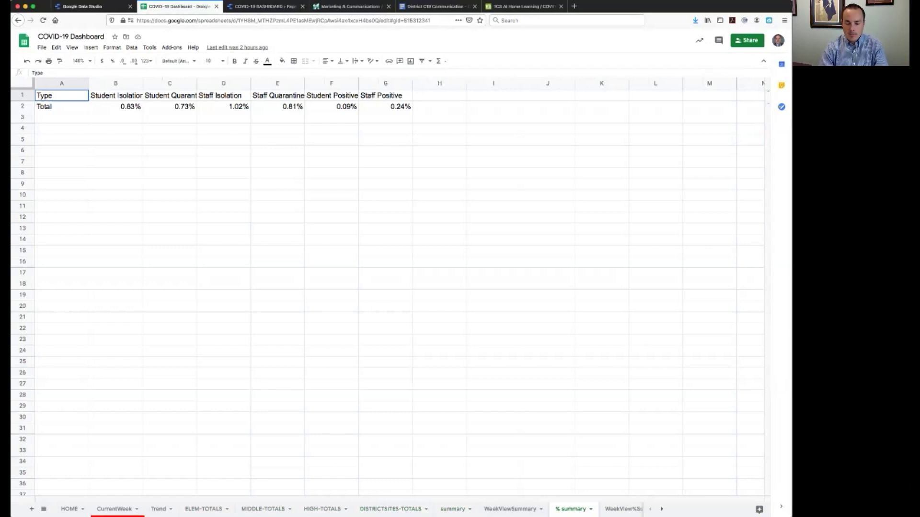
pyautogui.hotkey('alt', 'Down')
pyautogui.hotkey('alt', 'Down')
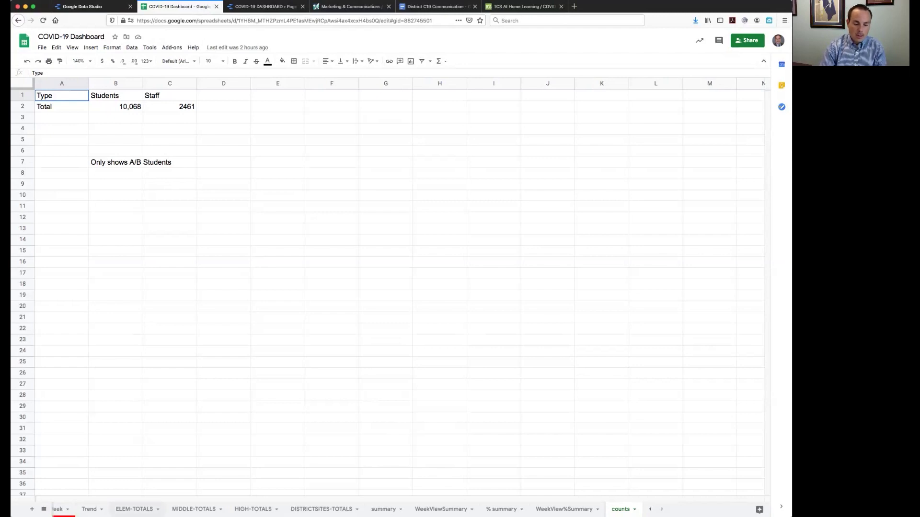
pyautogui.hscroll(-3, 335, 509)
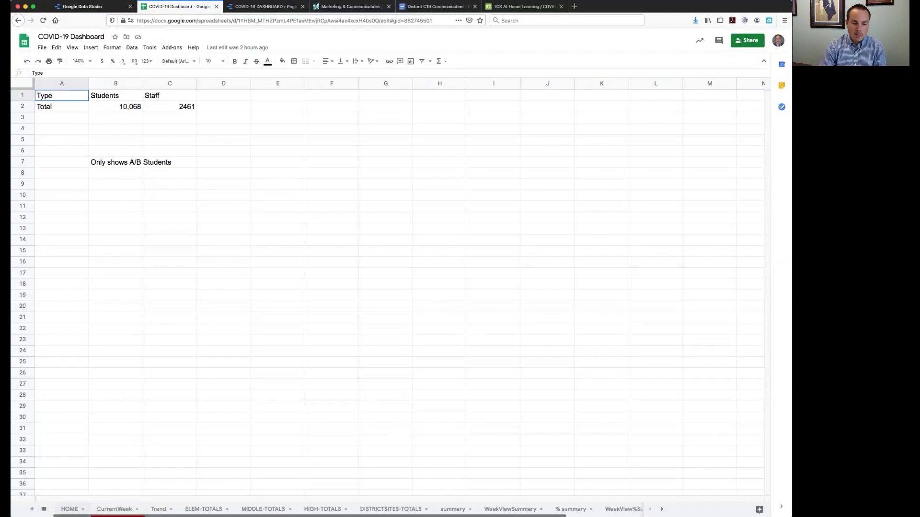
pyautogui.click(69, 509)
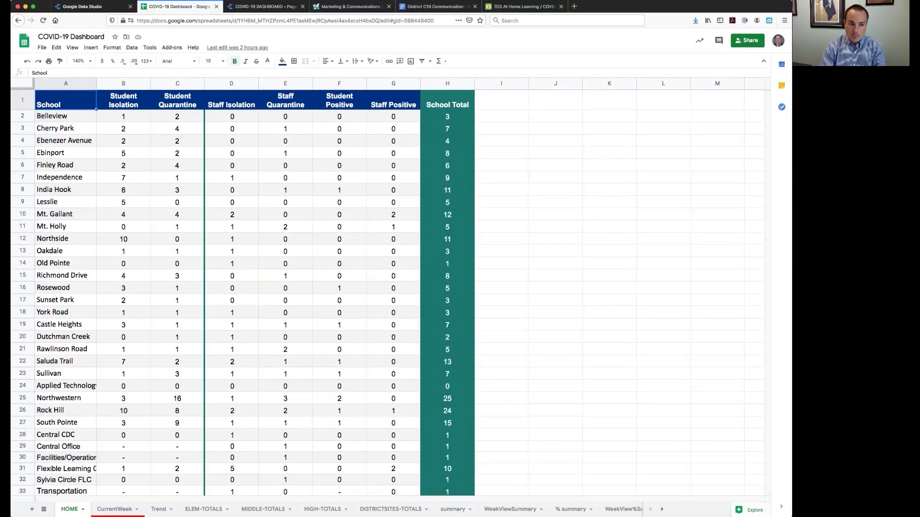
# Step: Select Belleview in cell A2, then return to the COVID-19 DASHBOARD report in Data Studio
pyautogui.click(65, 116)
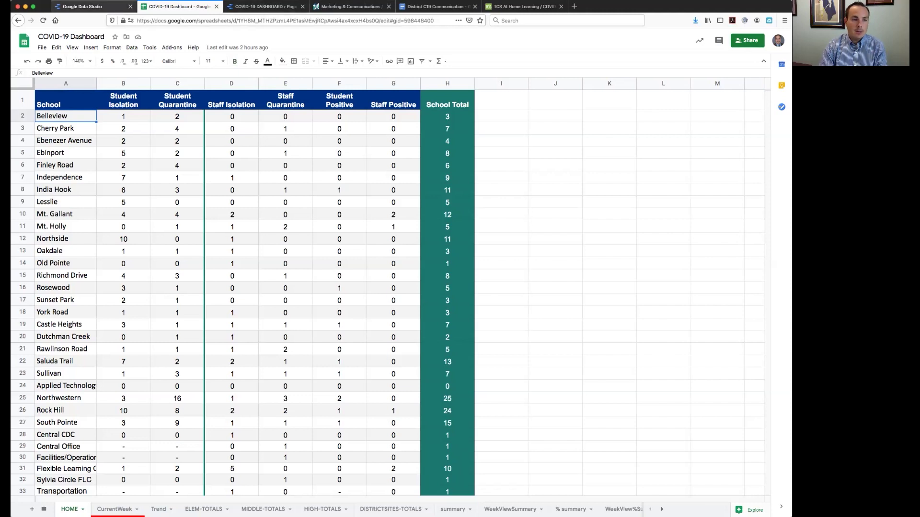
pyautogui.click(83, 6)
pyautogui.click(264, 7)
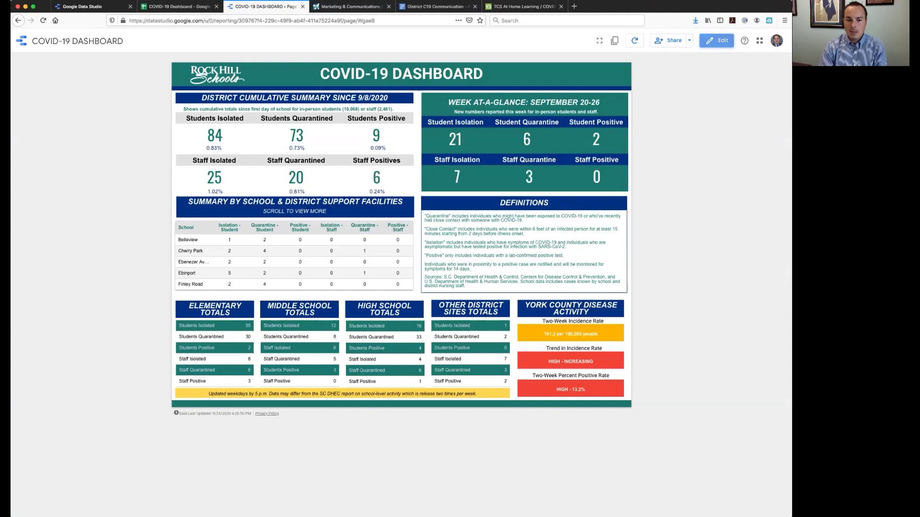
# Step: Enter edit mode and select the 84/73/9 cumulative summary table to view its metrics
pyautogui.click(716, 40)
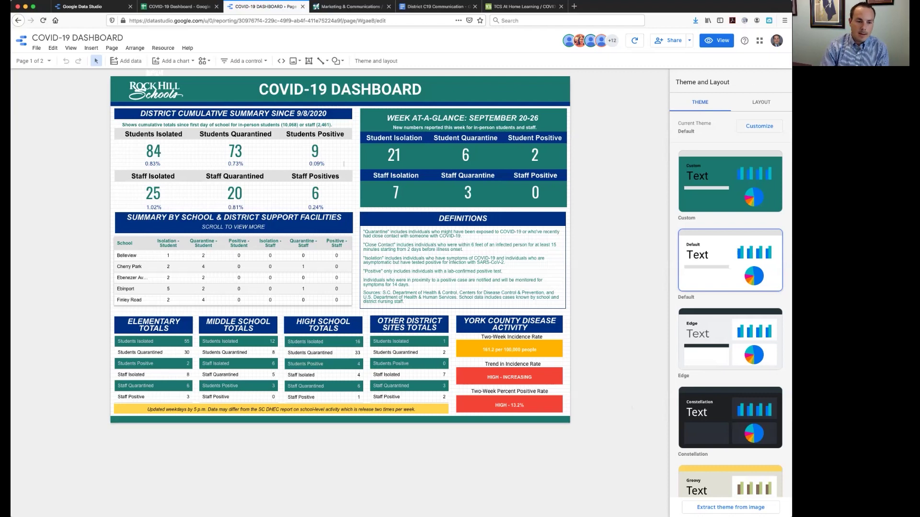
pyautogui.click(233, 163)
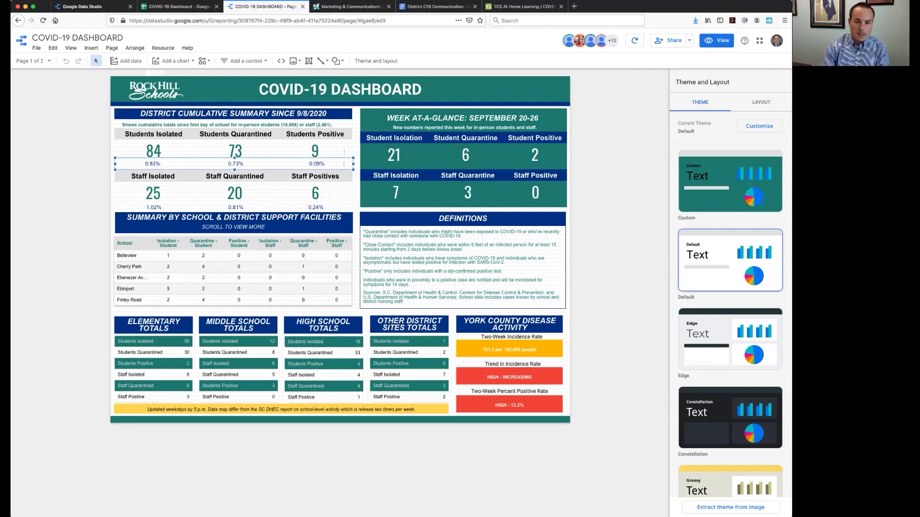
pyautogui.click(234, 160)
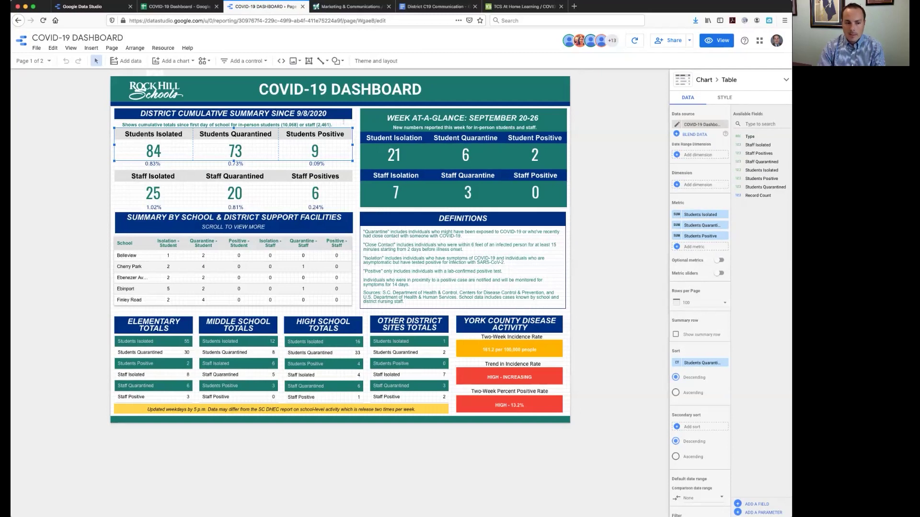
# Step: Select the Summary by School table and review its School and count dimension fields
pyautogui.click(234, 268)
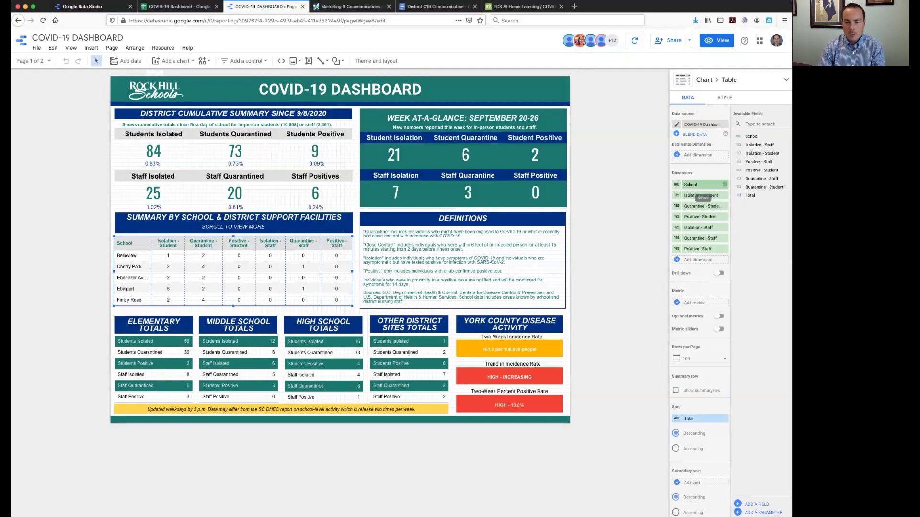
pyautogui.scroll(-1, 700, 240)
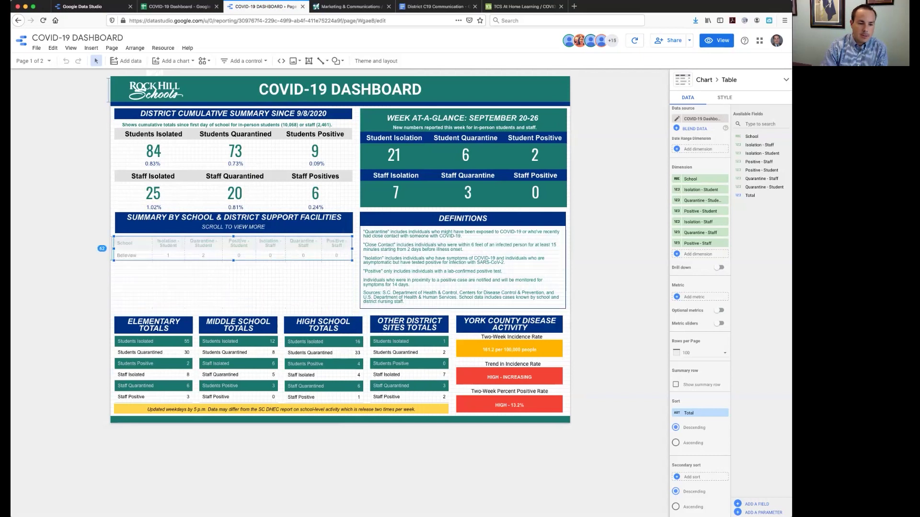
# Step: Stretch the school table down, restore it above the totals boxes, and select the Definitions text box
pyautogui.moveTo(233, 260); pyautogui.dragTo(233, 308)
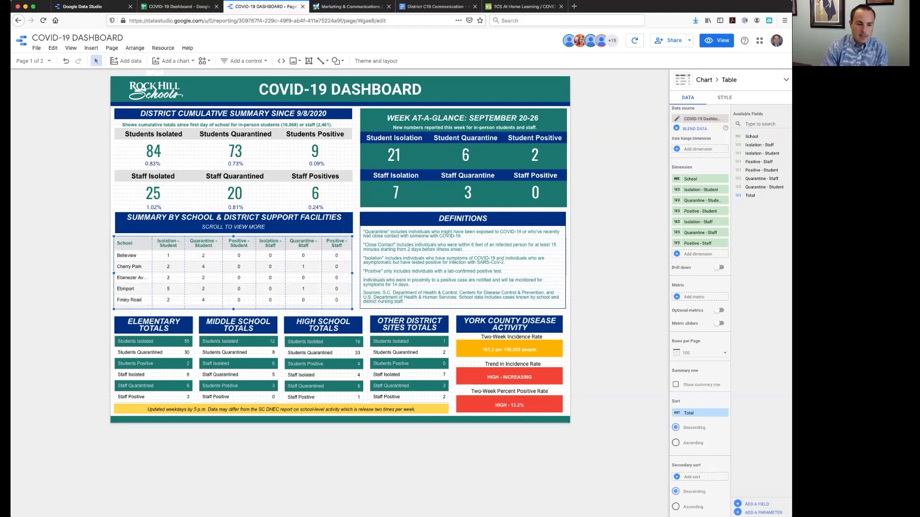
pyautogui.moveTo(234, 309); pyautogui.dragTo(234, 371)
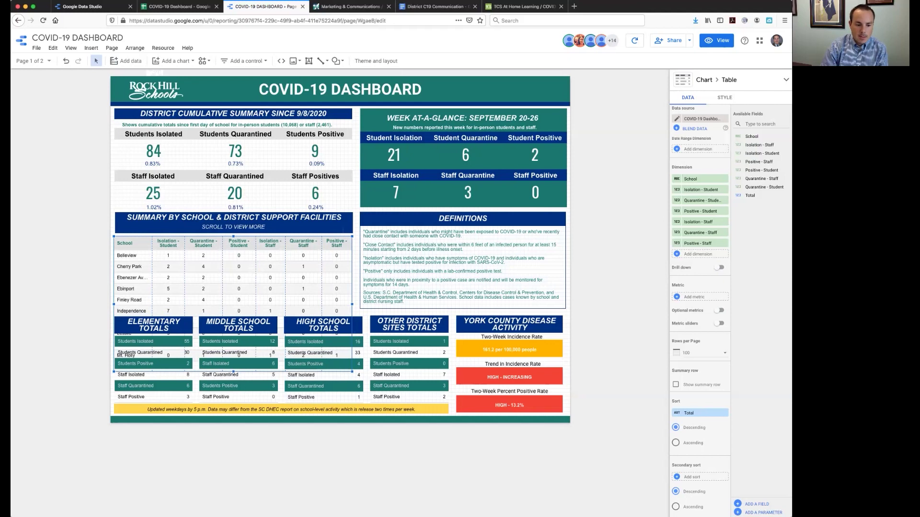
pyautogui.moveTo(234, 372); pyautogui.dragTo(233, 309)
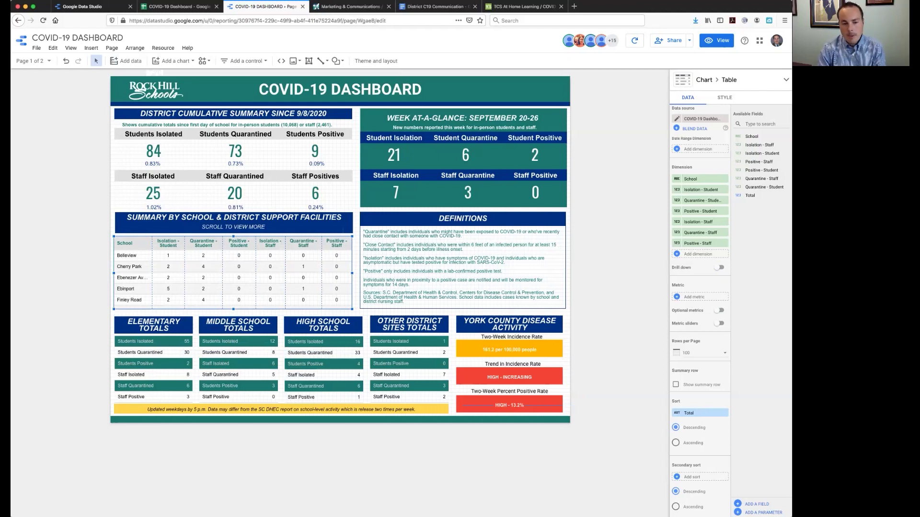
pyautogui.click(464, 266)
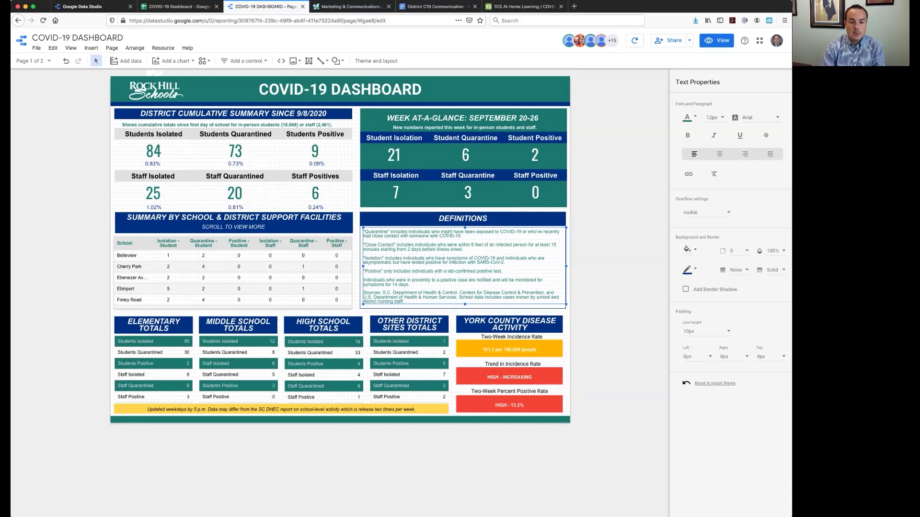
# Step: Deselect the Definitions text box to show the Default theme and layout panel
pyautogui.press('Escape')
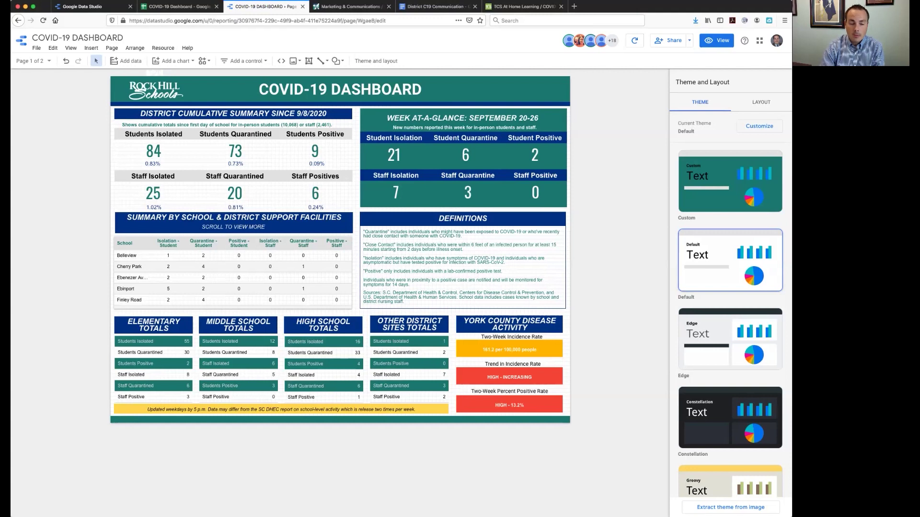
# Step: Inspect the student and staff scorecards, percentage rows and Week At-A-Glance rows in turn
pyautogui.click(234, 161)
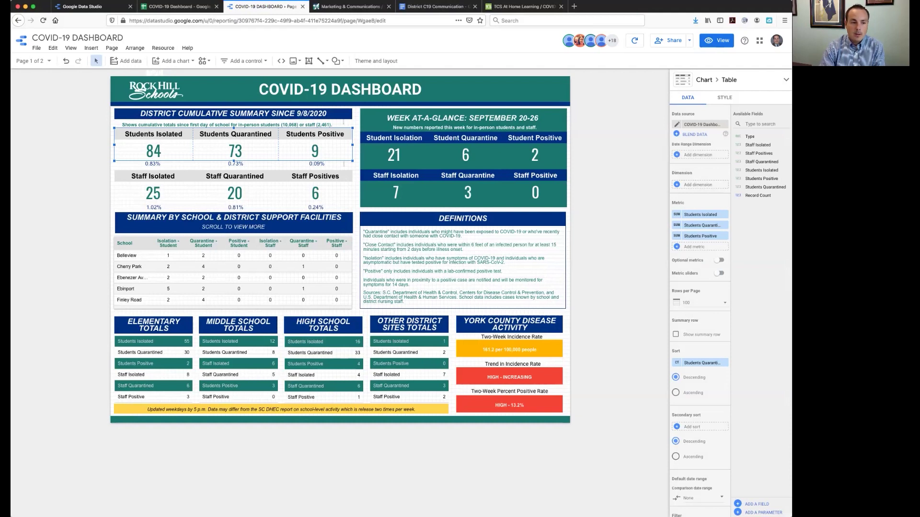
pyautogui.click(236, 205)
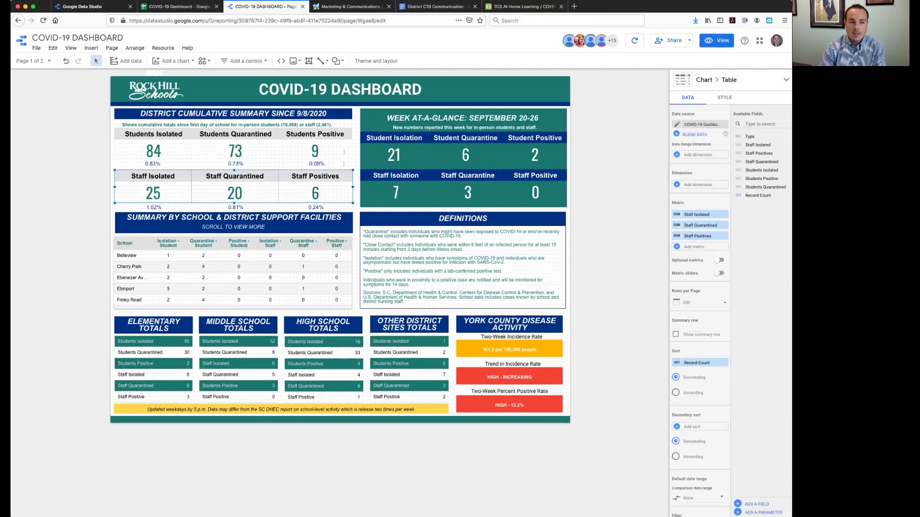
pyautogui.click(259, 166)
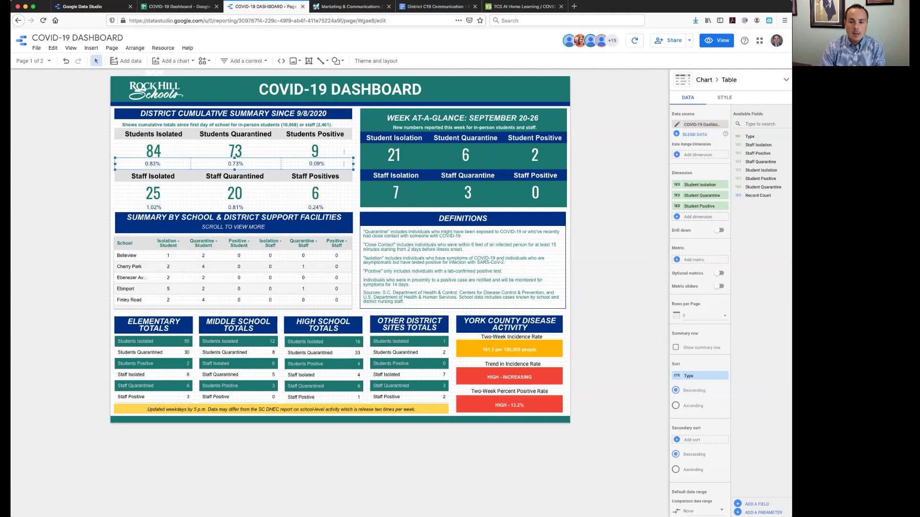
pyautogui.click(234, 214)
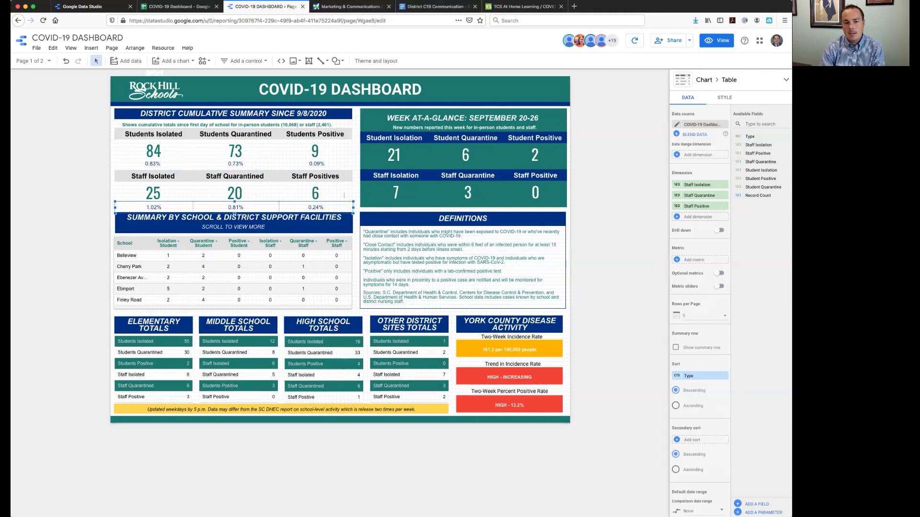
pyautogui.click(463, 154)
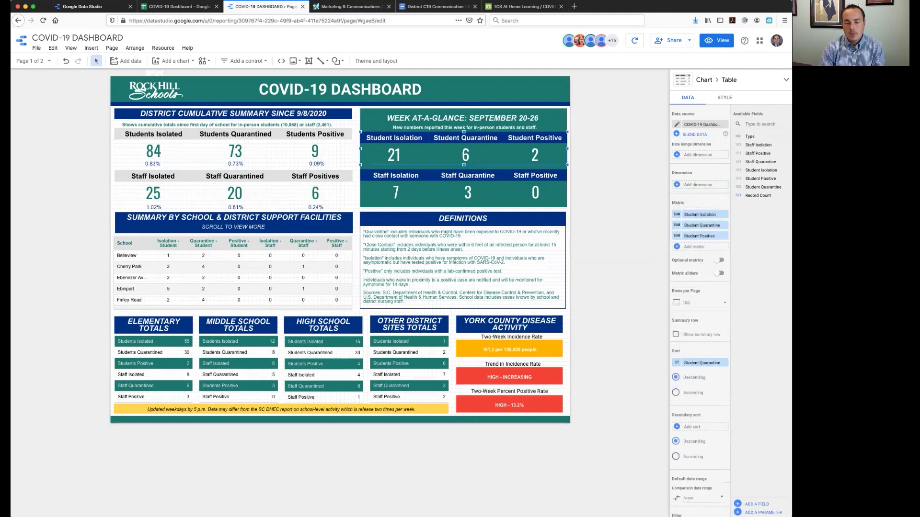
pyautogui.click(463, 192)
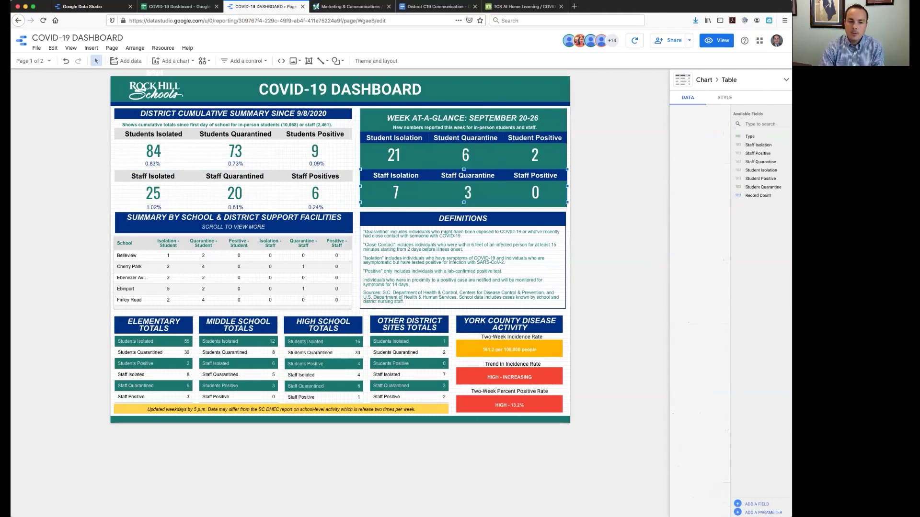
# Step: Select the Summary by School table to show School, six count dimensions and the descending Total sort
pyautogui.click(232, 273)
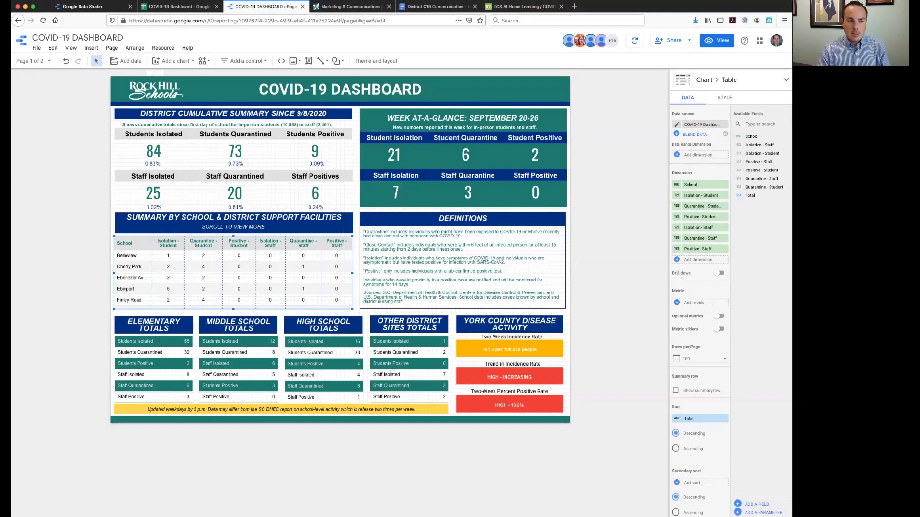
# Step: Switch to the first browser tab with the Data Studio Reports home and recent reports
pyautogui.press('super+1')
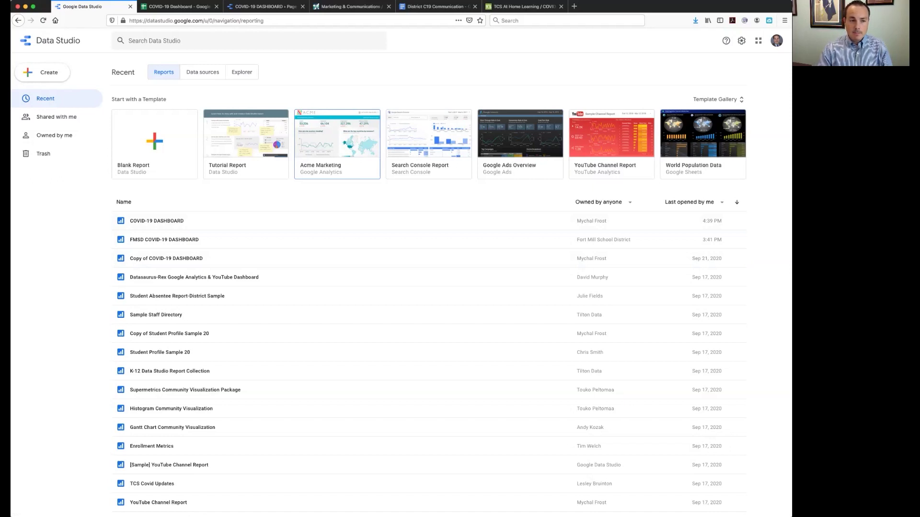
pyautogui.click(337, 139)
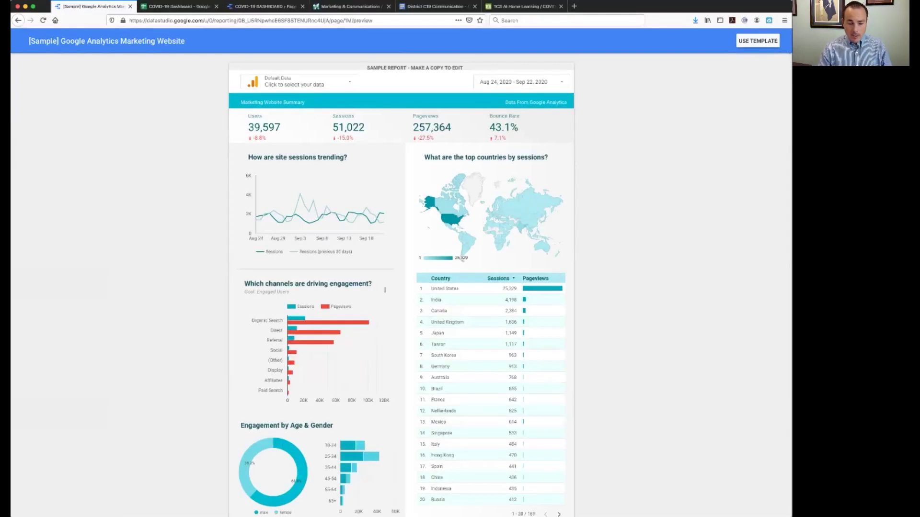
pyautogui.scroll(-1, 401, 286)
pyautogui.scroll(1, 401, 286)
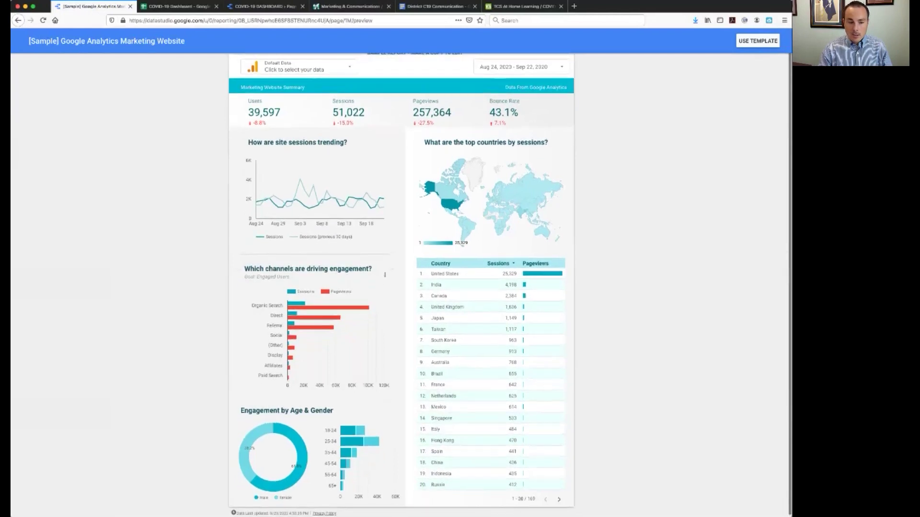
pyautogui.scroll(1, 402, 286)
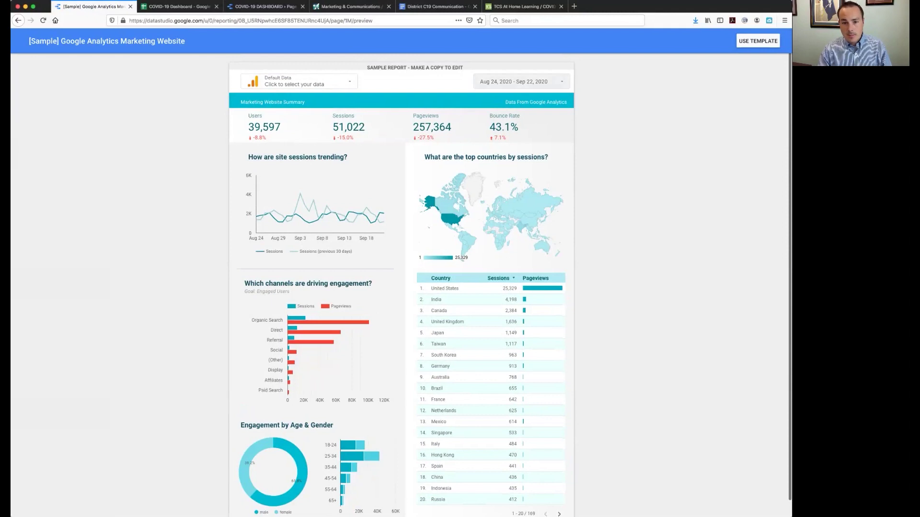
pyautogui.click(517, 81)
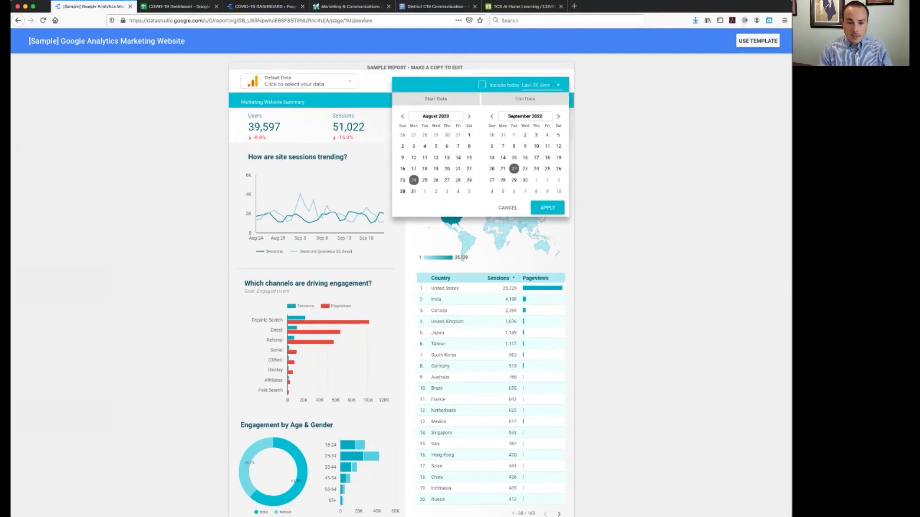
pyautogui.click(462, 258)
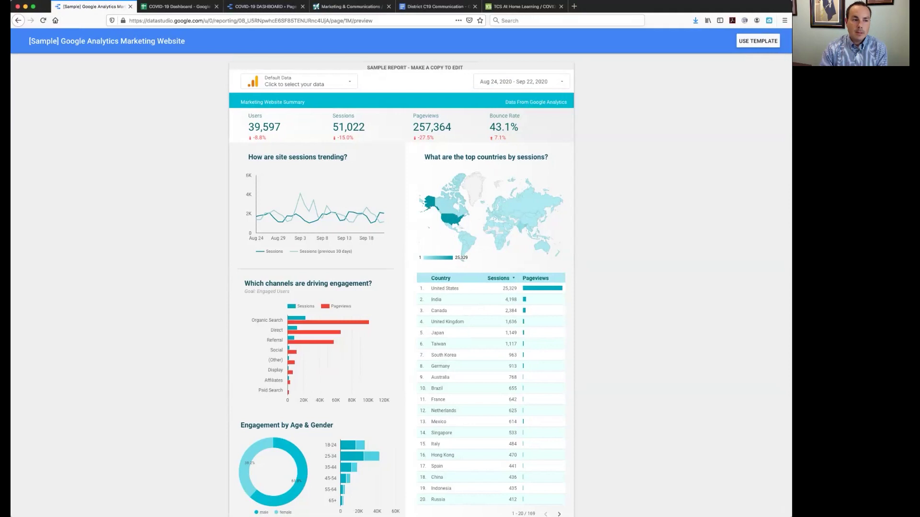
pyautogui.press('super+bracketleft')
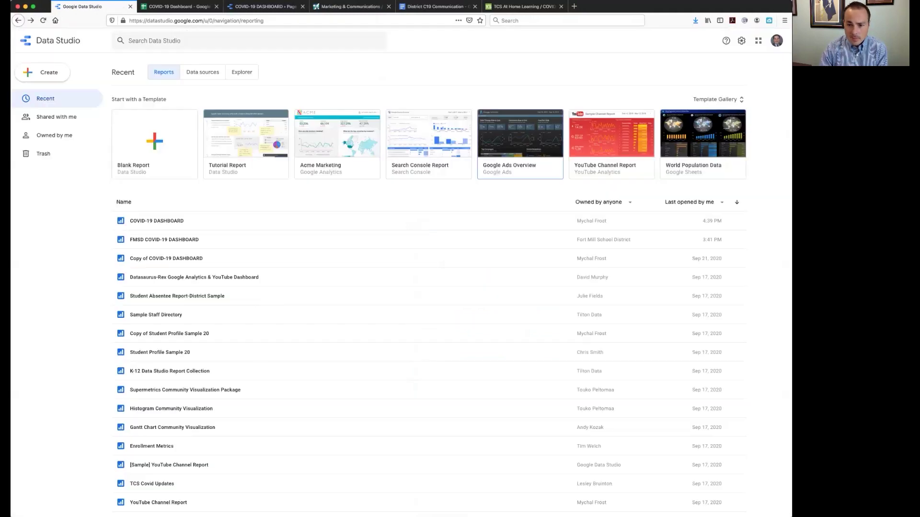
pyautogui.click(599, 143)
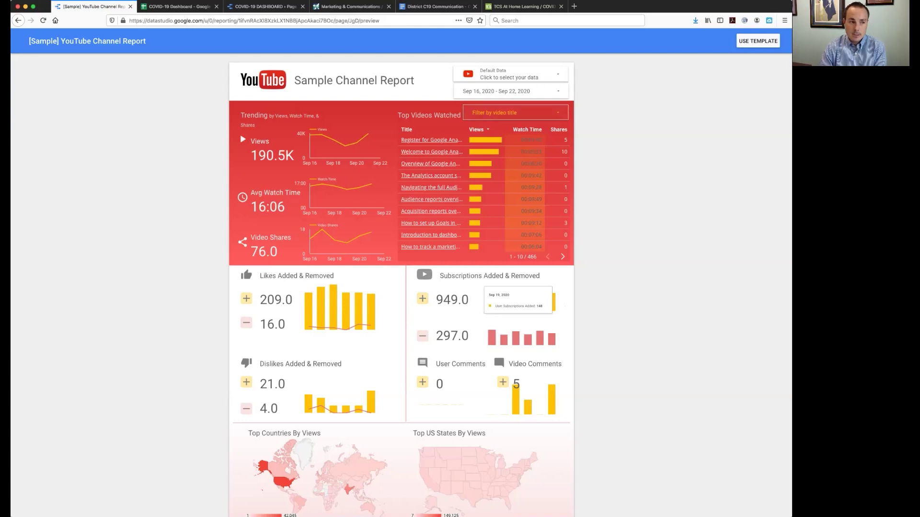
pyautogui.click(18, 20)
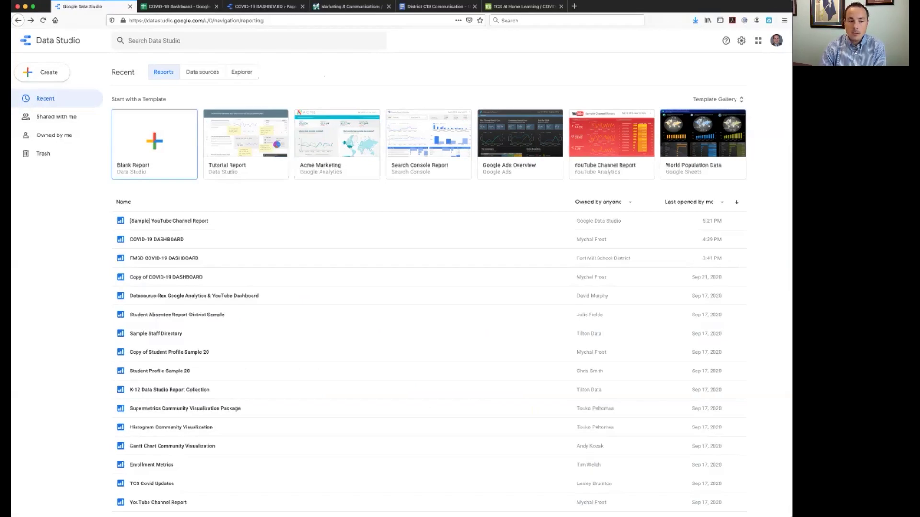
# Step: Start a blank report and browse past the 272 partner connectors back to Google Sheets
pyautogui.click(154, 144)
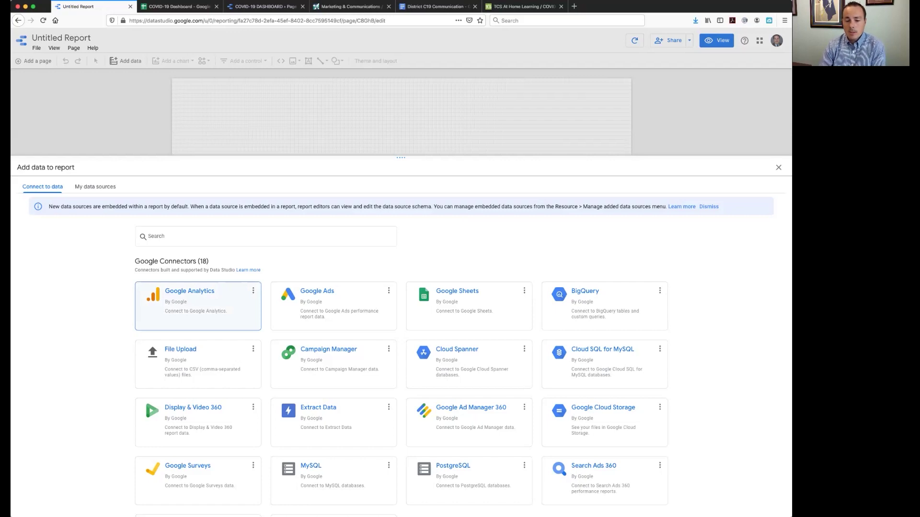
pyautogui.scroll(-3, 334, 307)
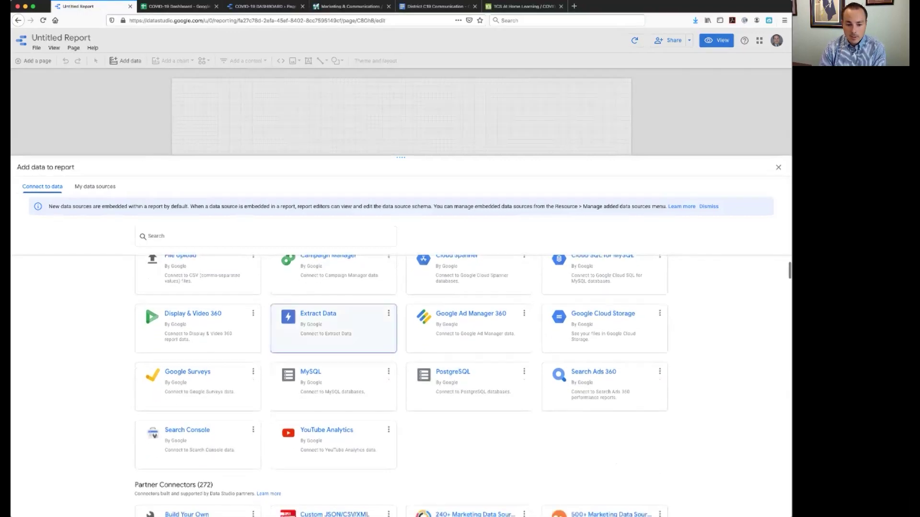
pyautogui.scroll(-1, 334, 306)
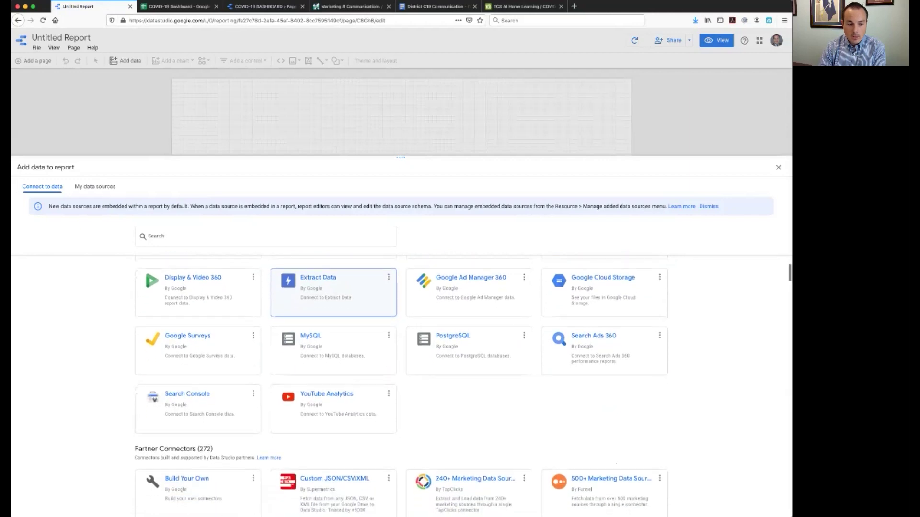
pyautogui.scroll(-1, 334, 306)
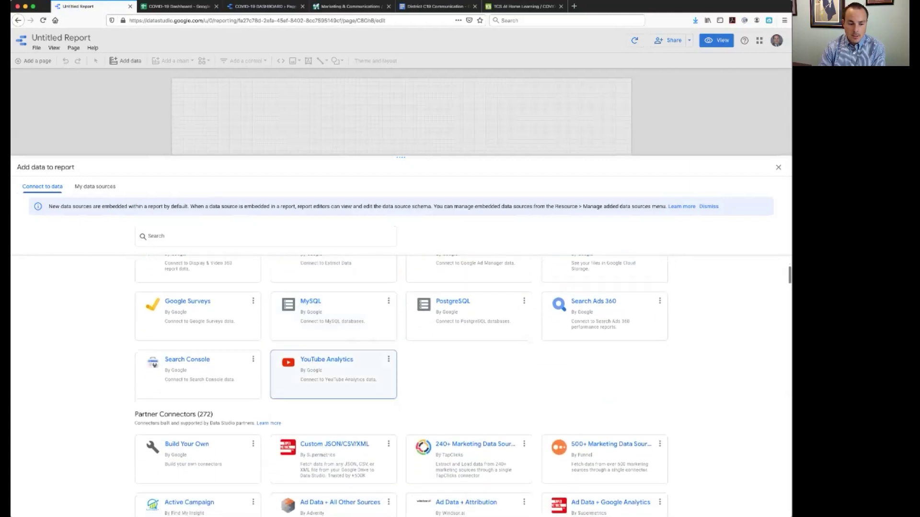
pyautogui.moveTo(197, 414); pyautogui.dragTo(215, 415)
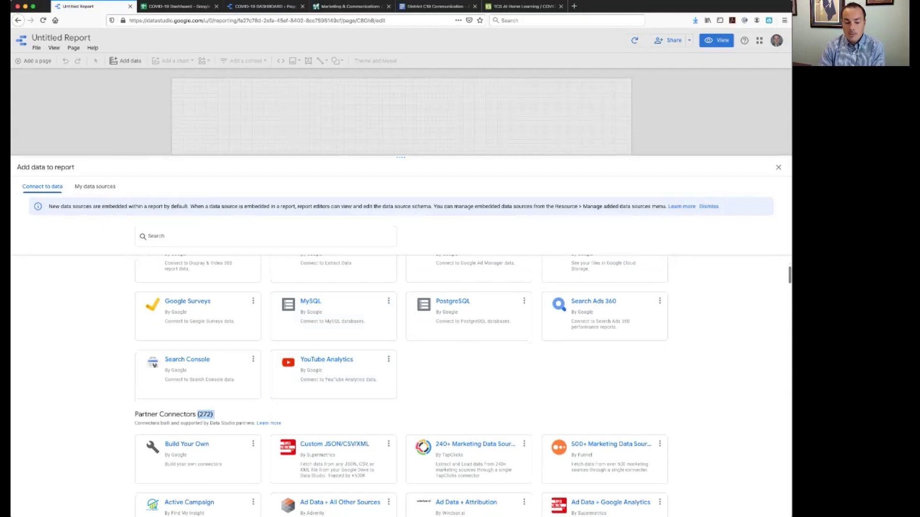
pyautogui.scroll(-2, 469, 393)
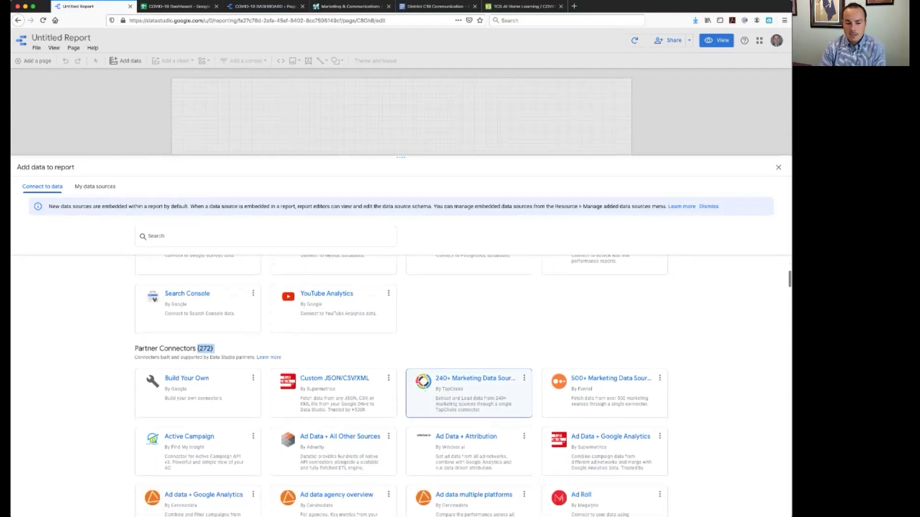
pyautogui.scroll(-2, 469, 393)
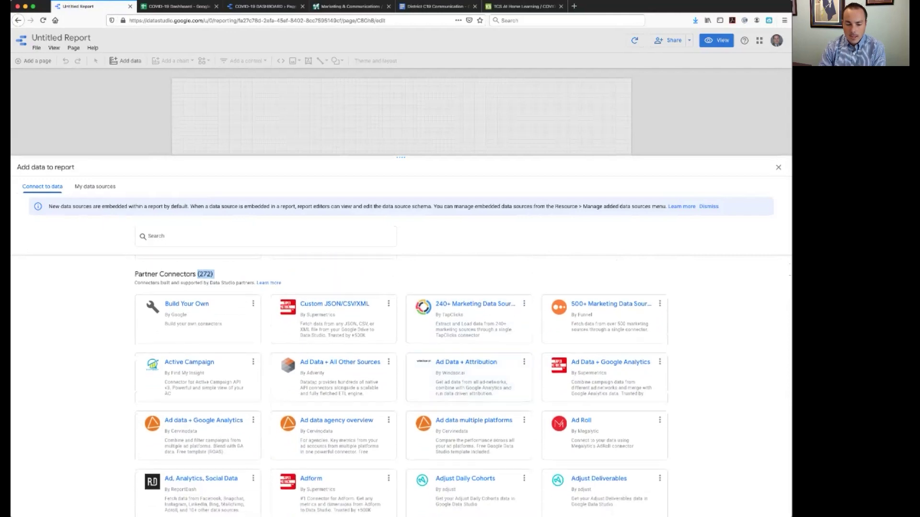
pyautogui.scroll(2, 470, 407)
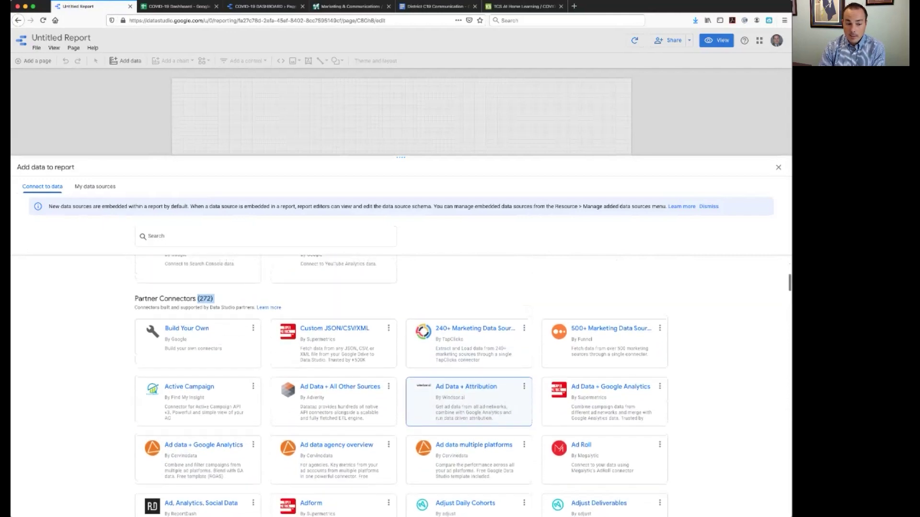
pyautogui.scroll(4, 469, 440)
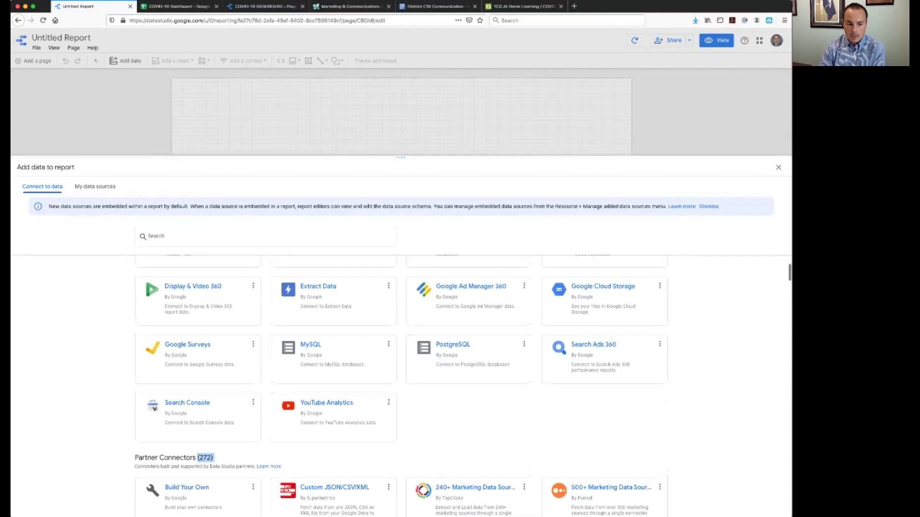
pyautogui.scroll(4, 470, 422)
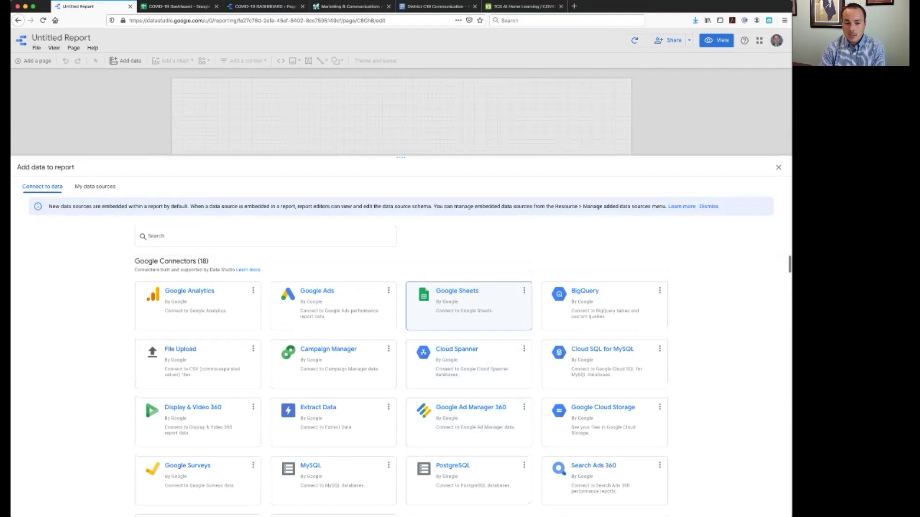
# Step: Add the HOME worksheet of the Copy2 of COVID-19 Dashboard sheet to the report
pyautogui.click(457, 297)
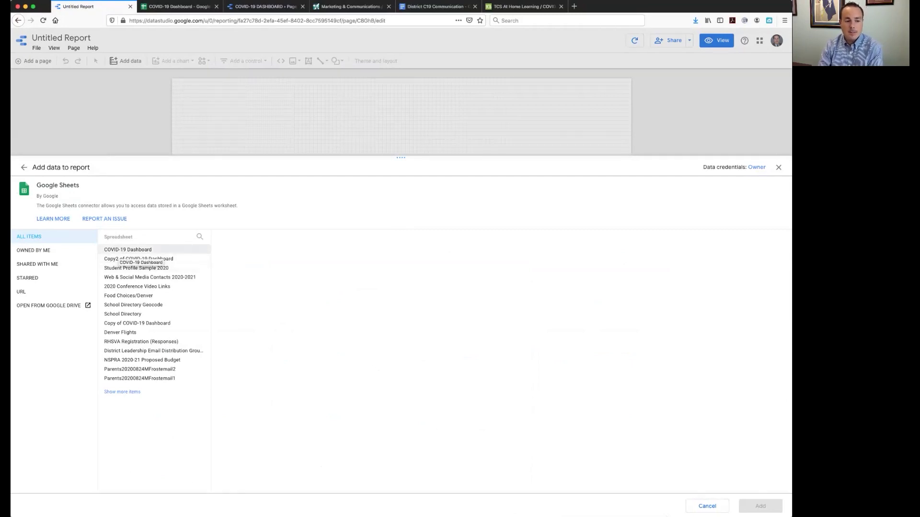
pyautogui.click(139, 258)
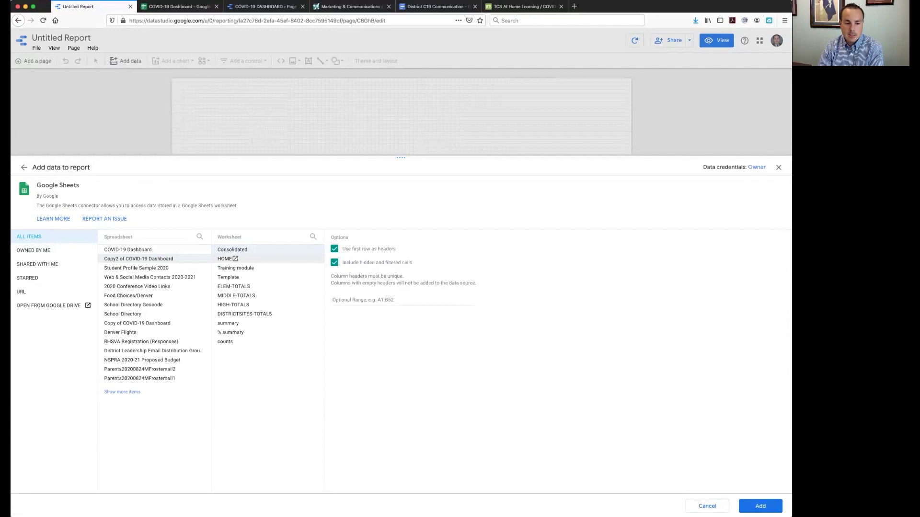
pyautogui.click(226, 259)
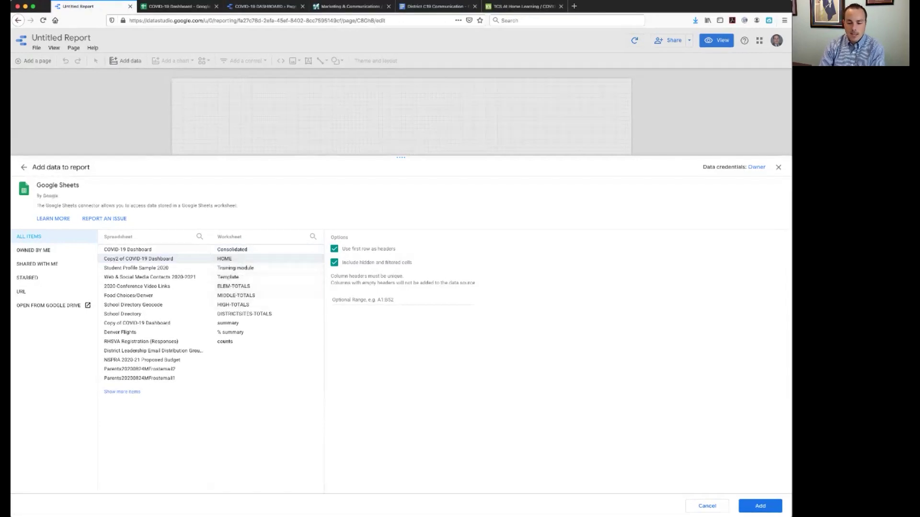
pyautogui.click(761, 505)
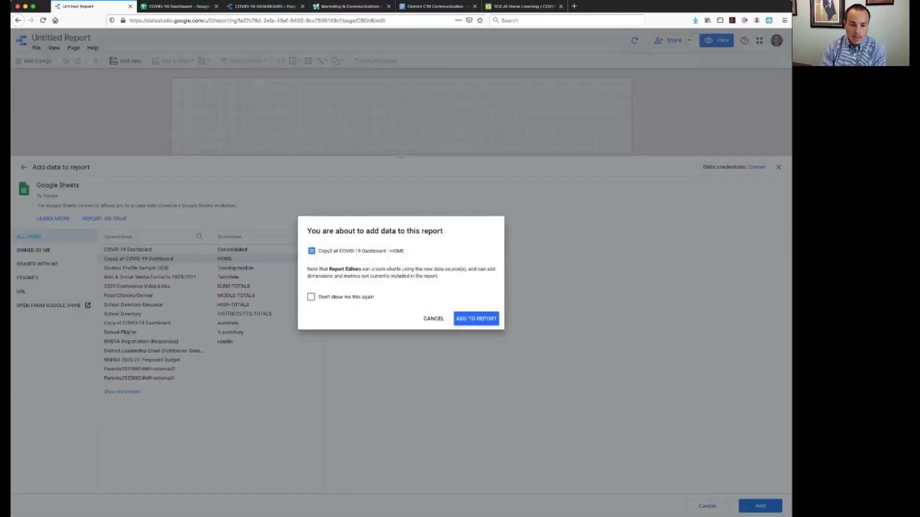
pyautogui.click(476, 318)
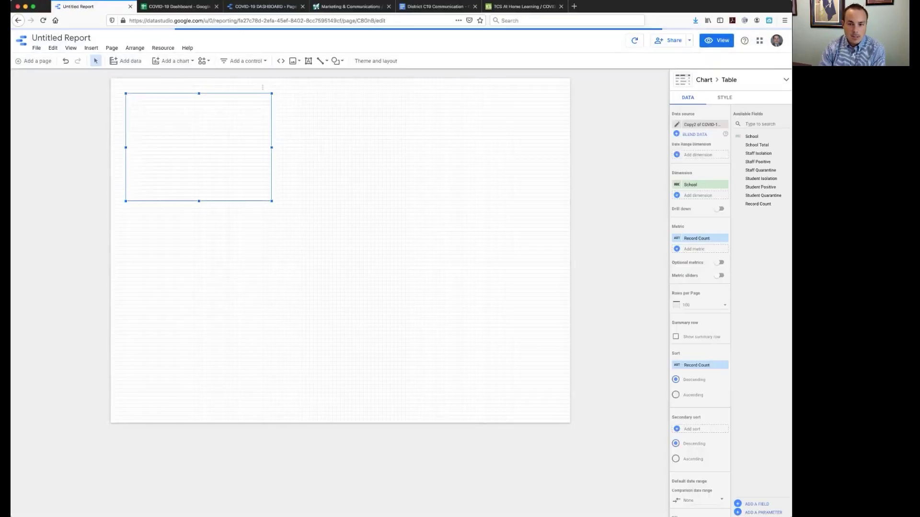
# Step: Move the table down, widen it, and make Staff Isolation its dimension
pyautogui.moveTo(198, 144); pyautogui.dragTo(197, 218)
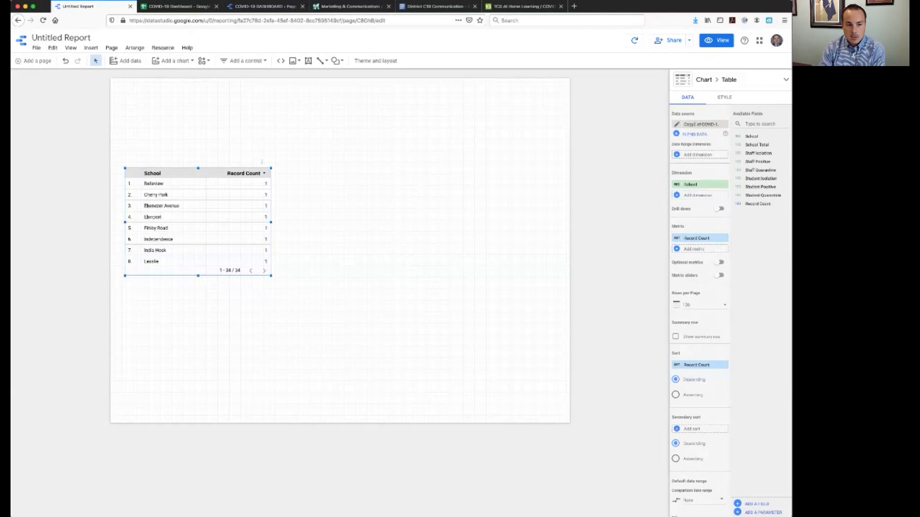
pyautogui.moveTo(271, 222); pyautogui.dragTo(422, 222)
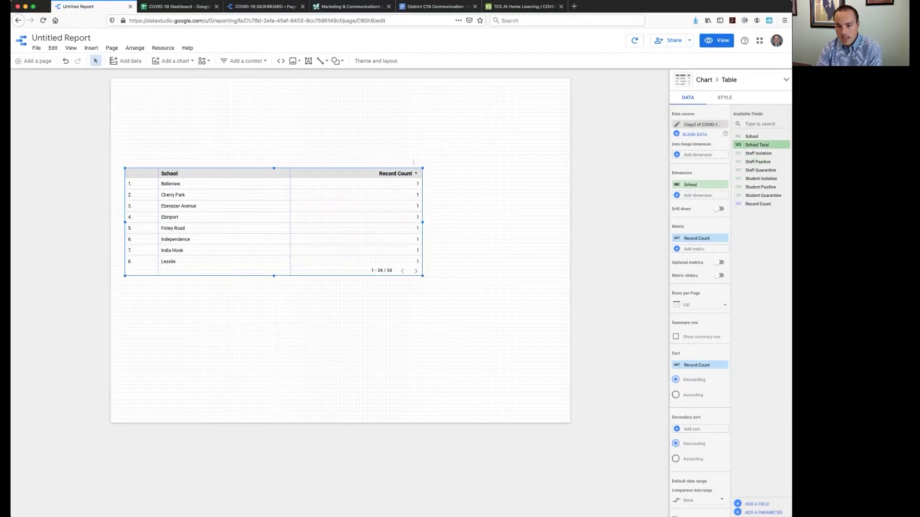
pyautogui.moveTo(757, 161); pyautogui.dragTo(704, 191)
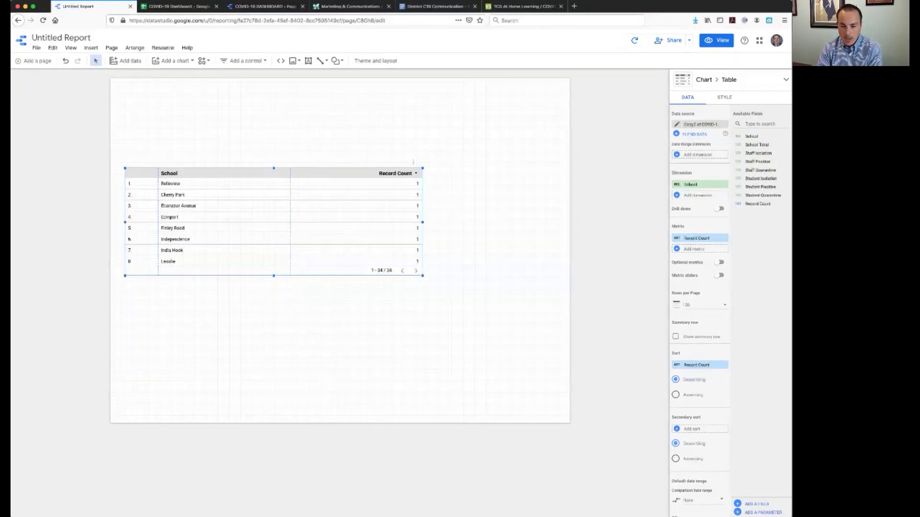
pyautogui.moveTo(757, 161); pyautogui.dragTo(699, 185)
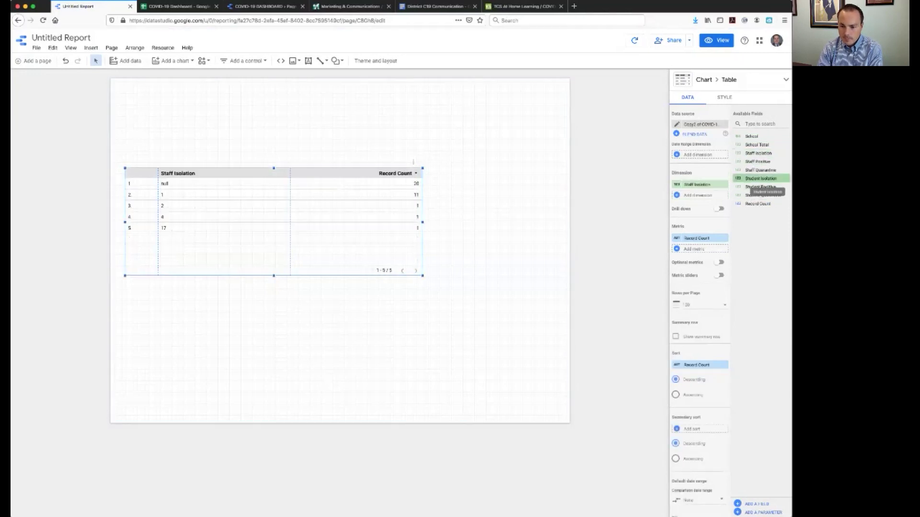
# Step: Add School and School Total dimensions, reposition the table, and put School first
pyautogui.click(697, 195)
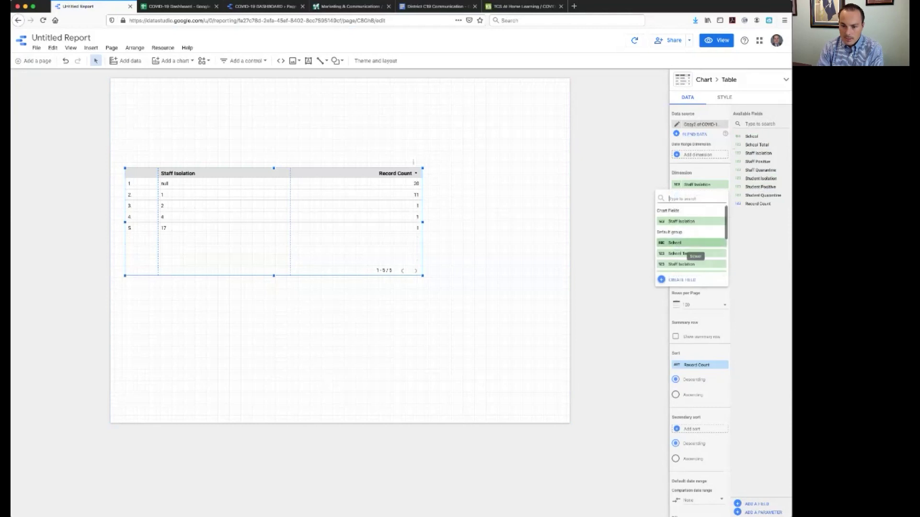
pyautogui.click(678, 243)
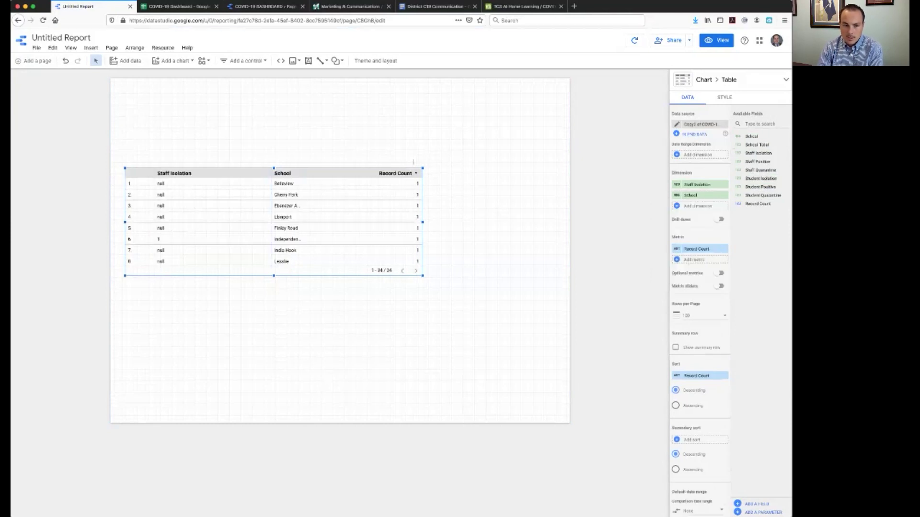
pyautogui.click(681, 275)
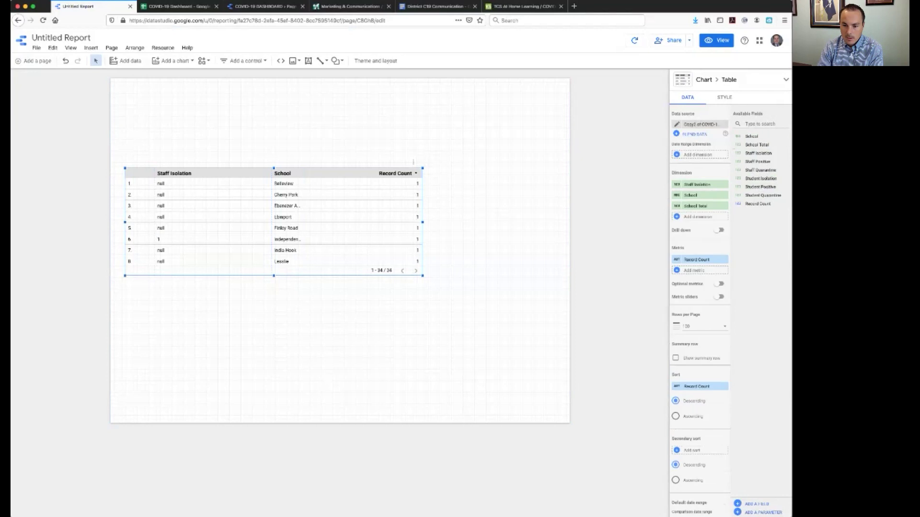
pyautogui.moveTo(273, 225); pyautogui.dragTo(317, 220)
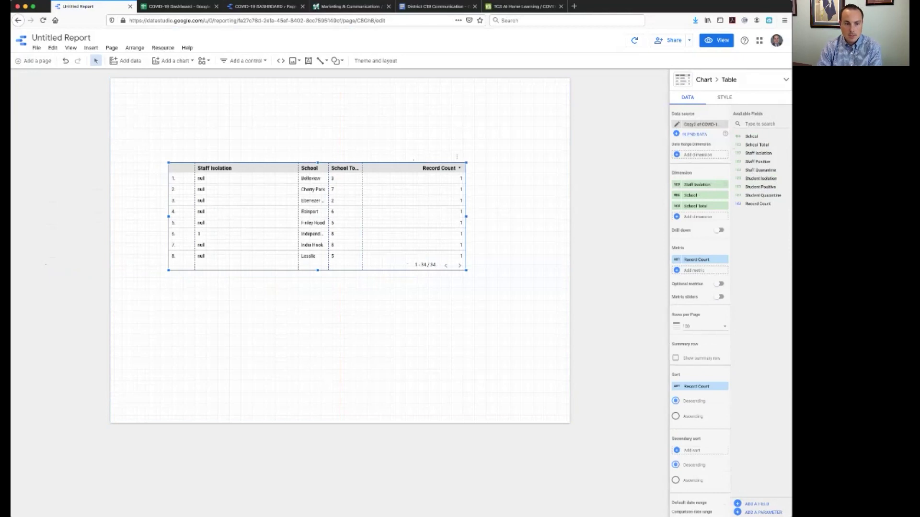
pyautogui.moveTo(702, 208); pyautogui.dragTo(700, 192)
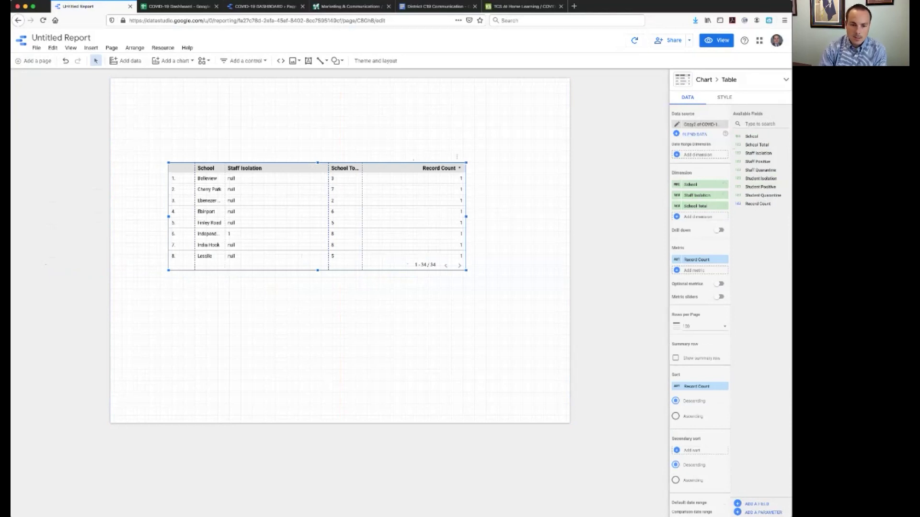
pyautogui.click(457, 156)
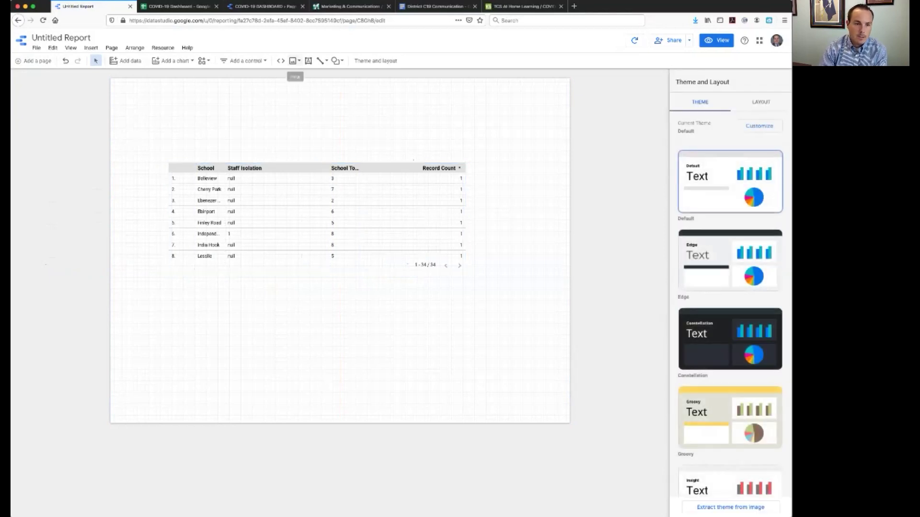
# Step: Draw a text box below the table reading 'Add text here'
pyautogui.click(308, 60)
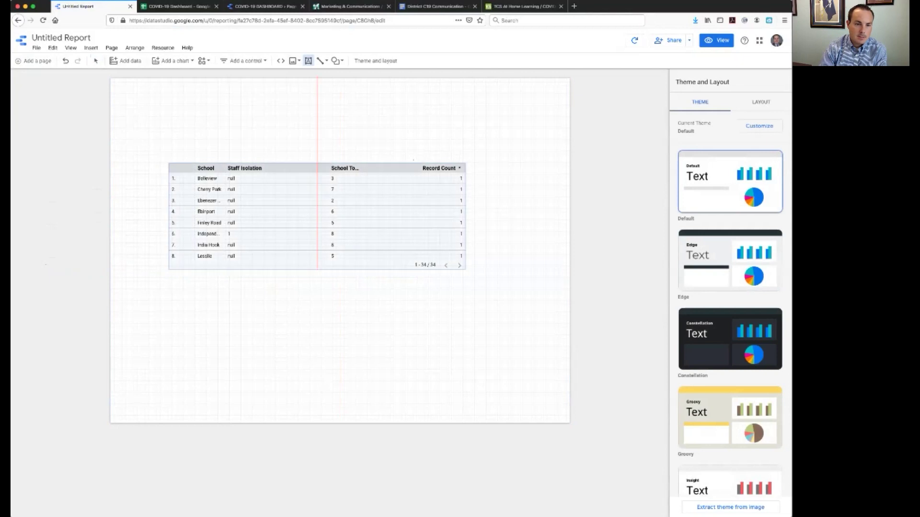
pyautogui.moveTo(211, 288); pyautogui.dragTo(485, 342)
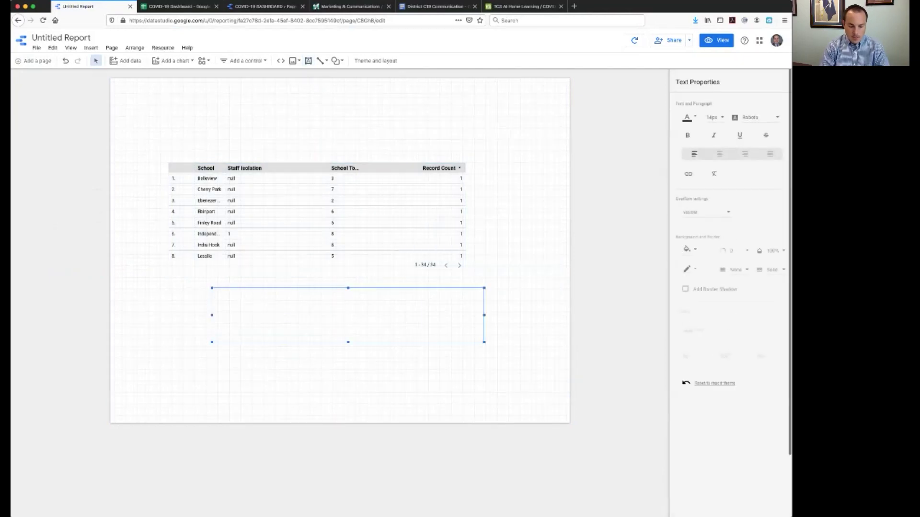
pyautogui.write('Add w')
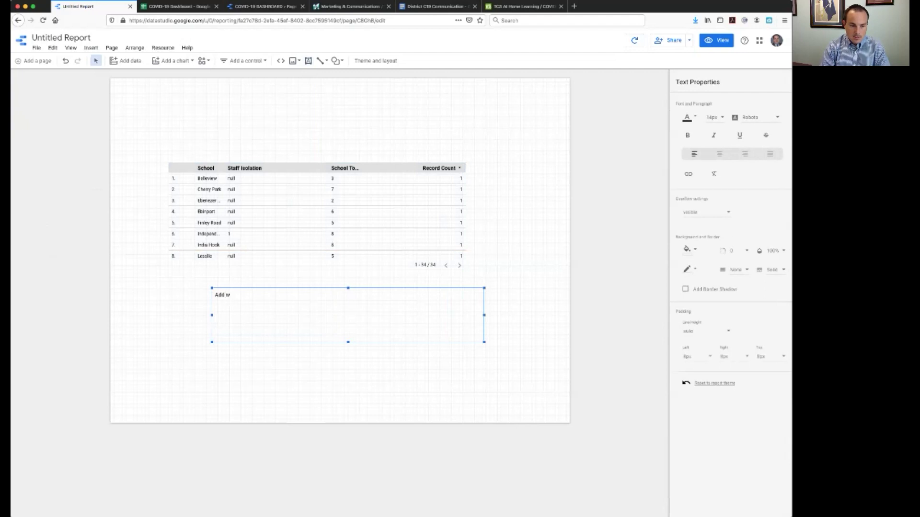
pyautogui.press('BackSpace')
pyautogui.write('text here')
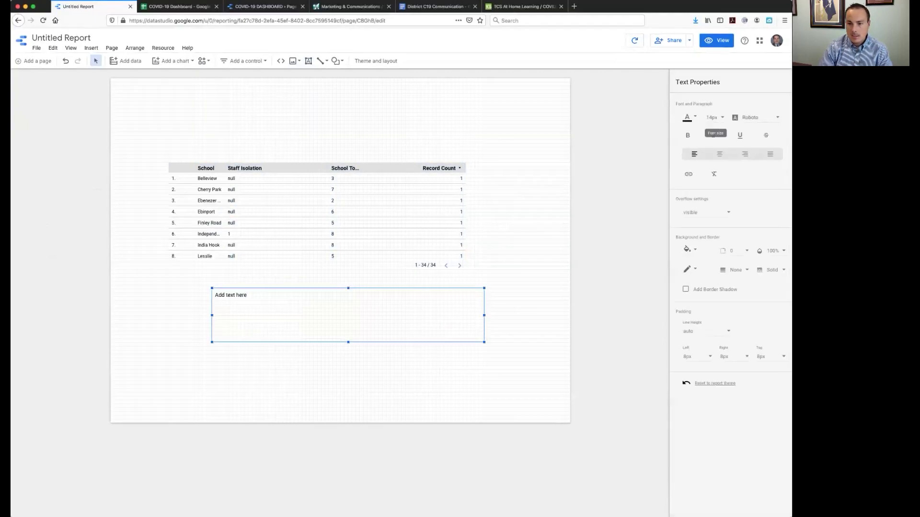
# Step: Set the text box to 20px in the Chewy font
pyautogui.click(713, 118)
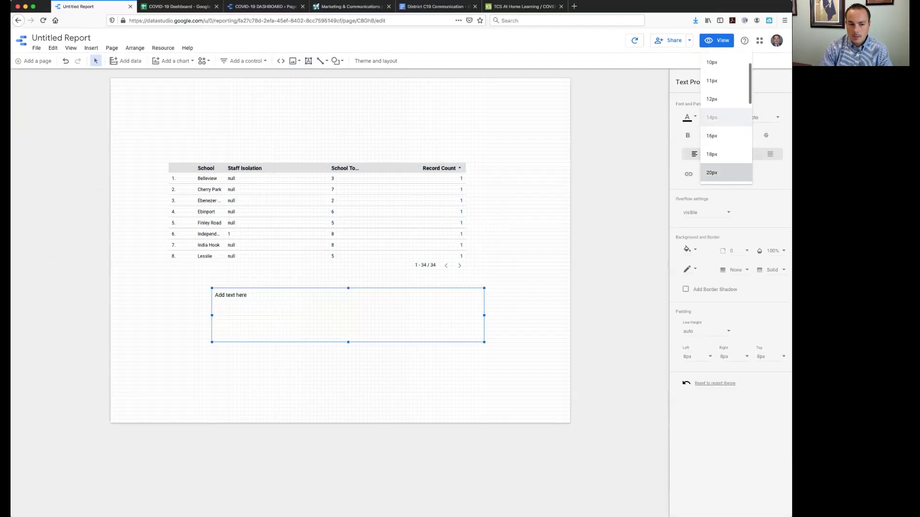
pyautogui.click(721, 172)
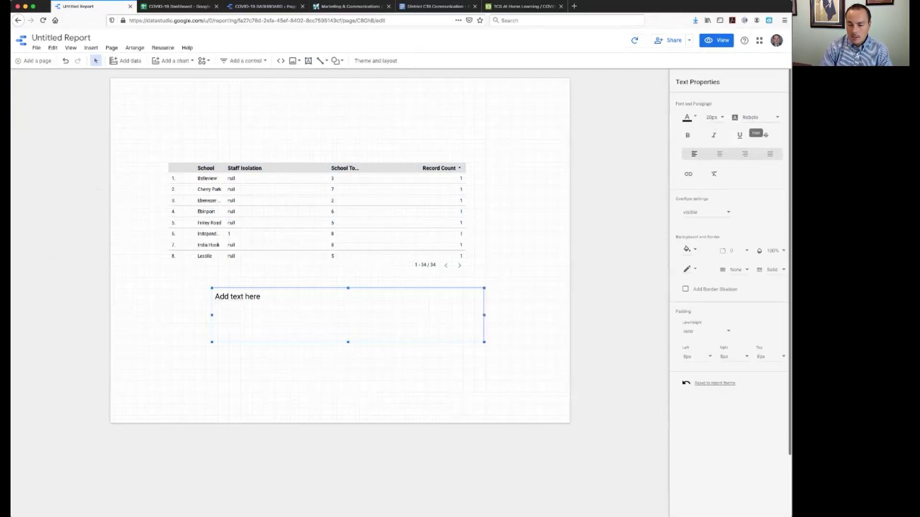
pyautogui.click(755, 118)
pyautogui.scroll(10, 757, 173)
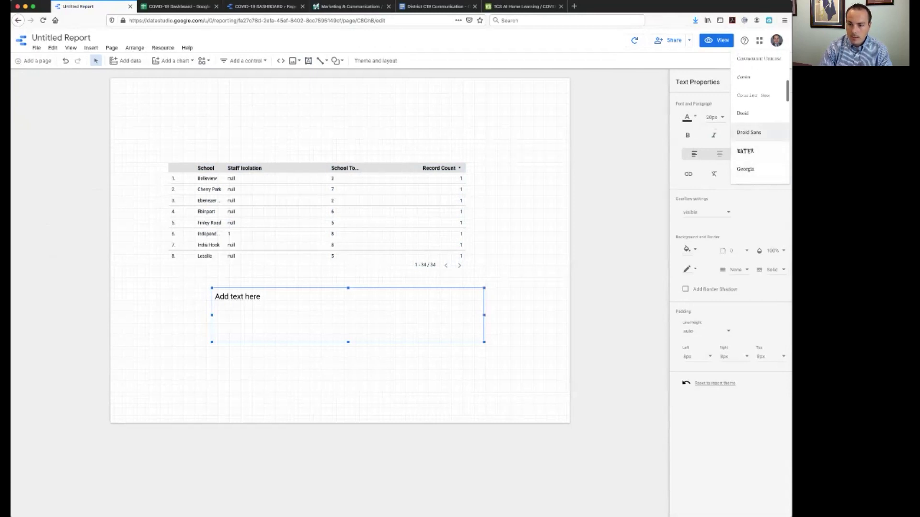
pyautogui.scroll(3, 757, 144)
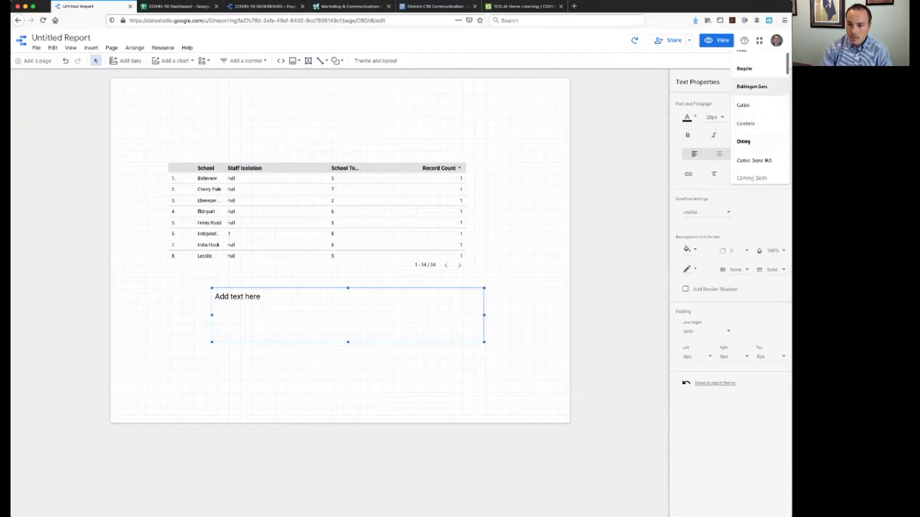
pyautogui.click(745, 141)
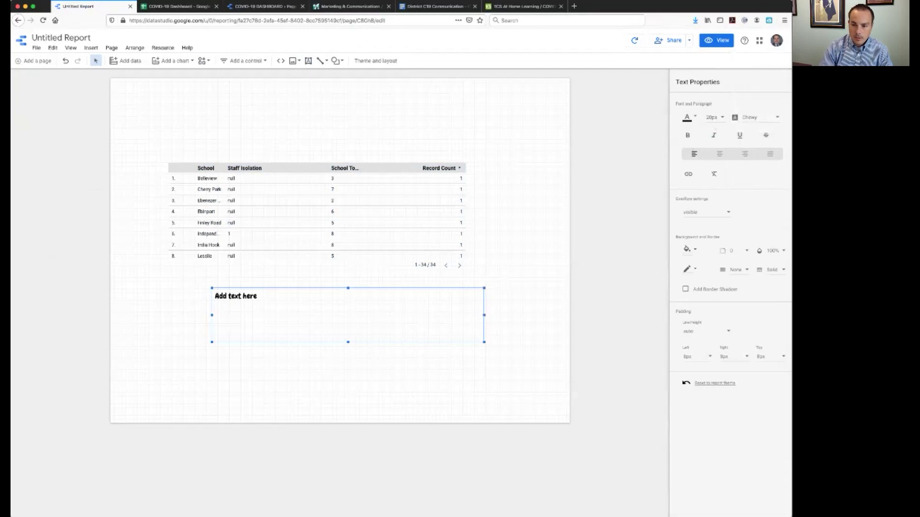
# Step: Colour the 'Add text here' text blue from the font colour palette
pyautogui.click(688, 118)
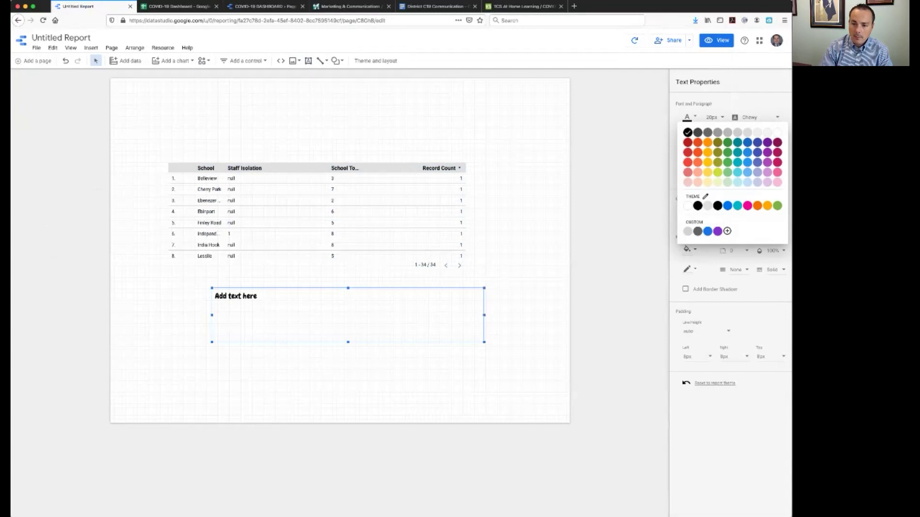
pyautogui.click(727, 231)
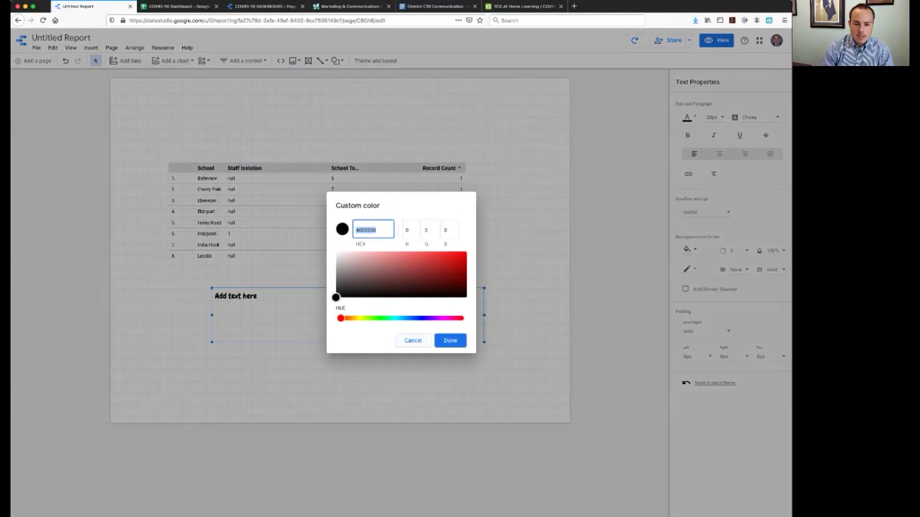
pyautogui.press('Escape')
pyautogui.click(687, 117)
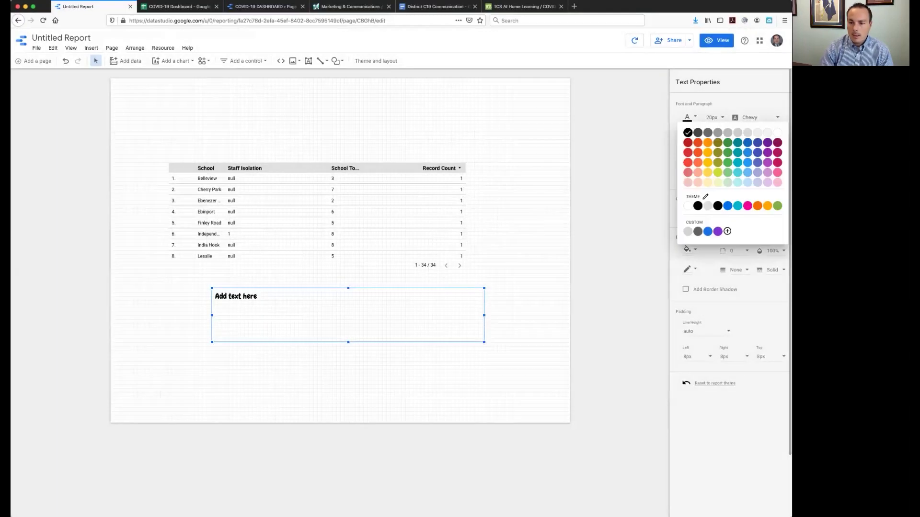
pyautogui.click(708, 231)
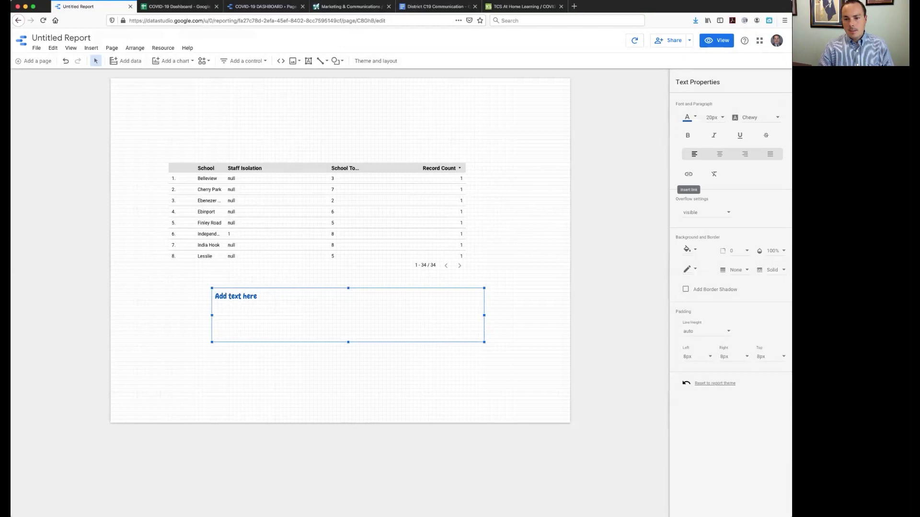
pyautogui.click(689, 174)
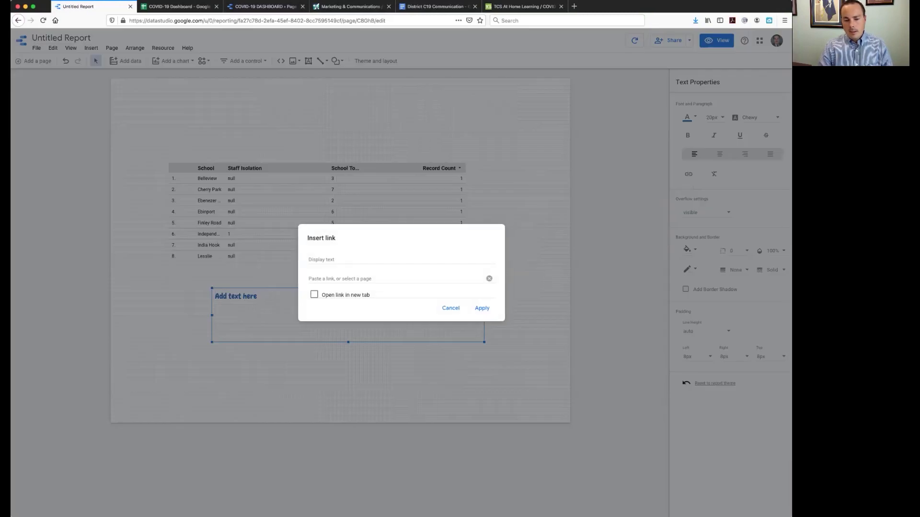
pyautogui.click(451, 308)
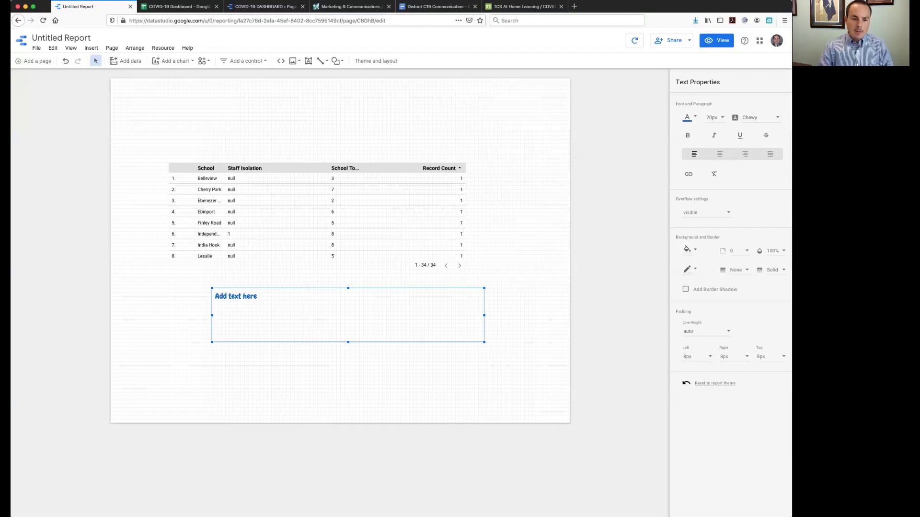
pyautogui.press('Escape')
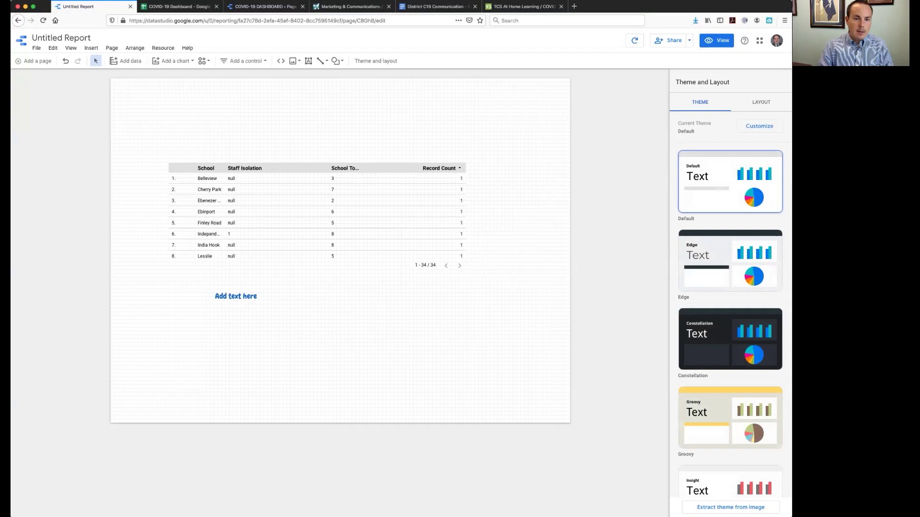
# Step: Draw a rectangle across the top of the page and fill it indigo blue
pyautogui.click(337, 61)
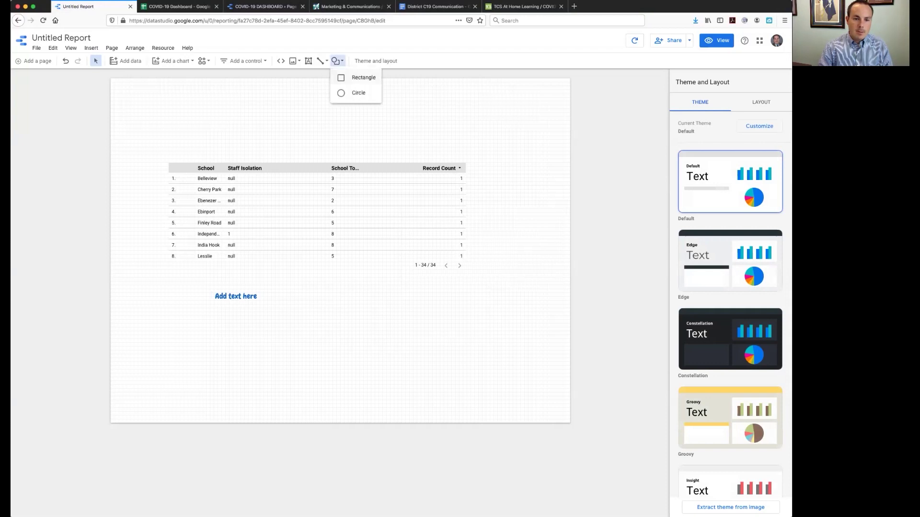
pyautogui.click(350, 77)
pyautogui.moveTo(101, 75); pyautogui.dragTo(582, 125)
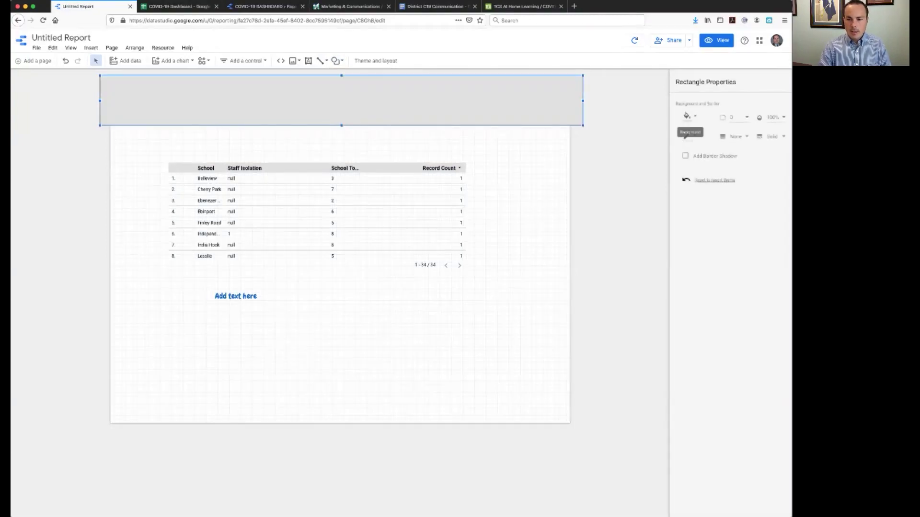
pyautogui.click(688, 116)
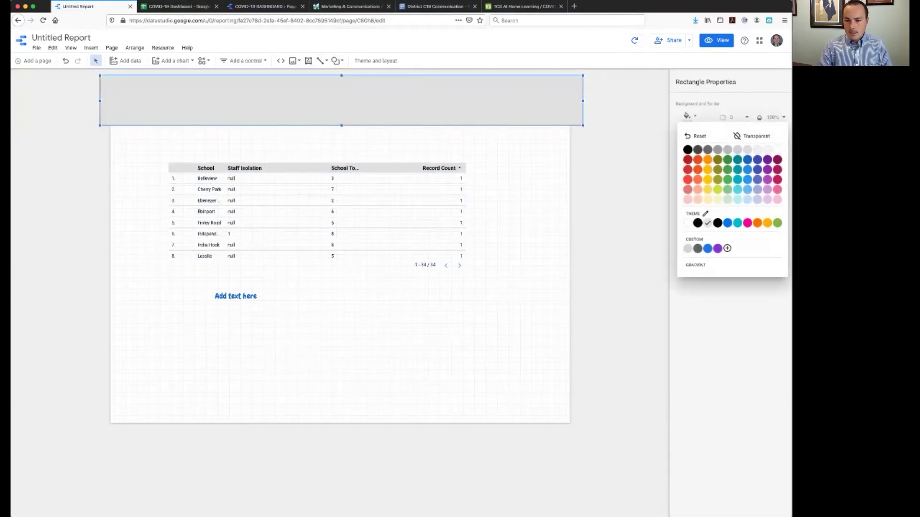
pyautogui.click(757, 169)
pyautogui.press('Escape')
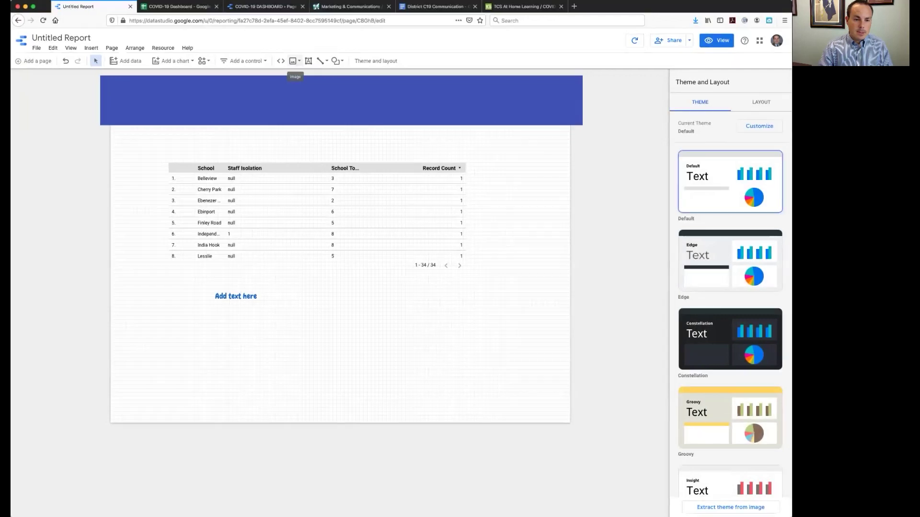
# Step: Upload the subscribeYouTube.png image from the computer into the report
pyautogui.click(295, 61)
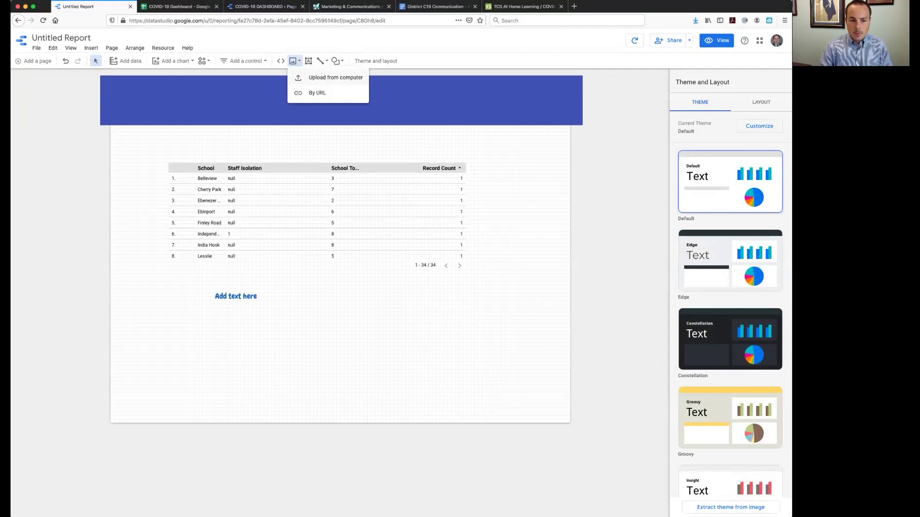
pyautogui.click(336, 77)
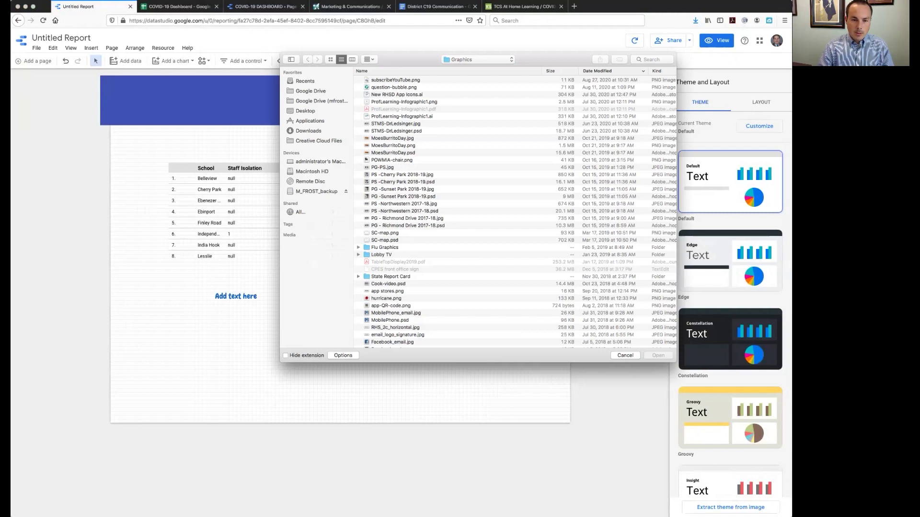
pyautogui.click(396, 80)
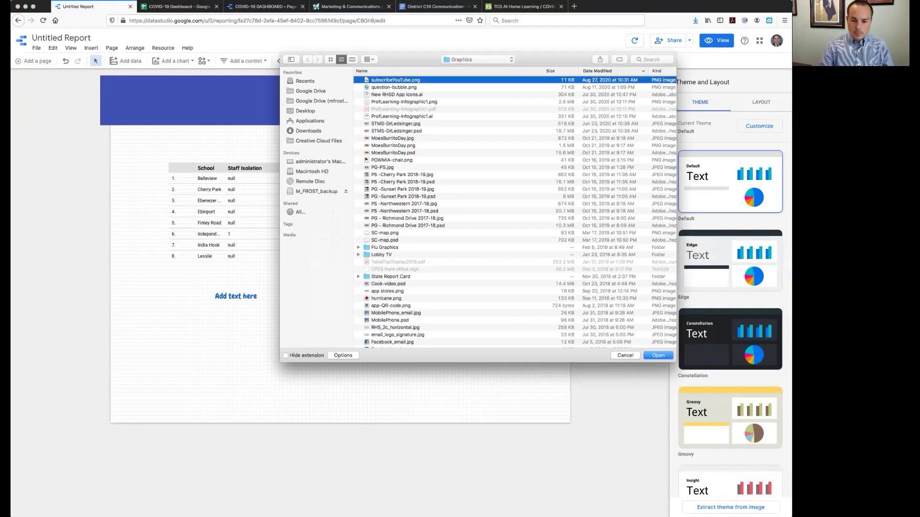
pyautogui.press('Return')
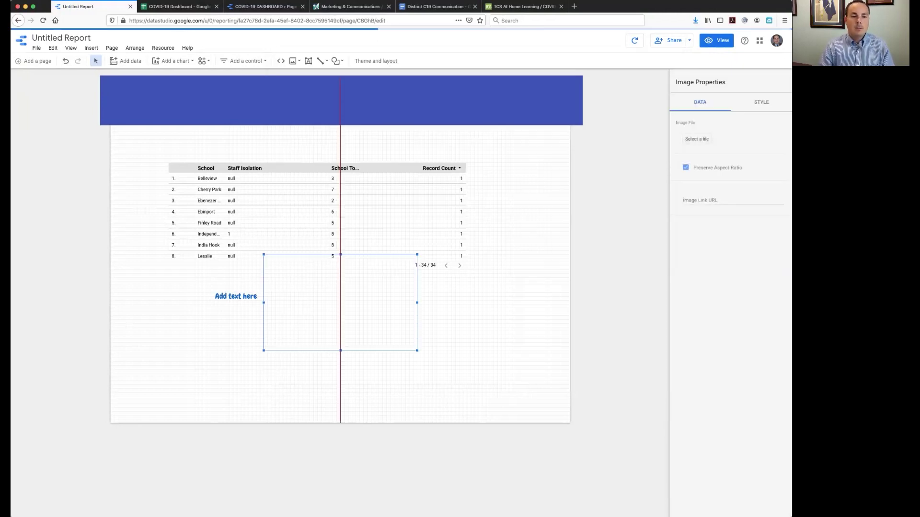
# Step: Shrink the YouTube image into the header's left side and move the table up-left
pyautogui.moveTo(341, 281); pyautogui.dragTo(231, 101)
pyautogui.moveTo(307, 127); pyautogui.dragTo(260, 113)
pyautogui.moveTo(206, 94); pyautogui.dragTo(198, 100)
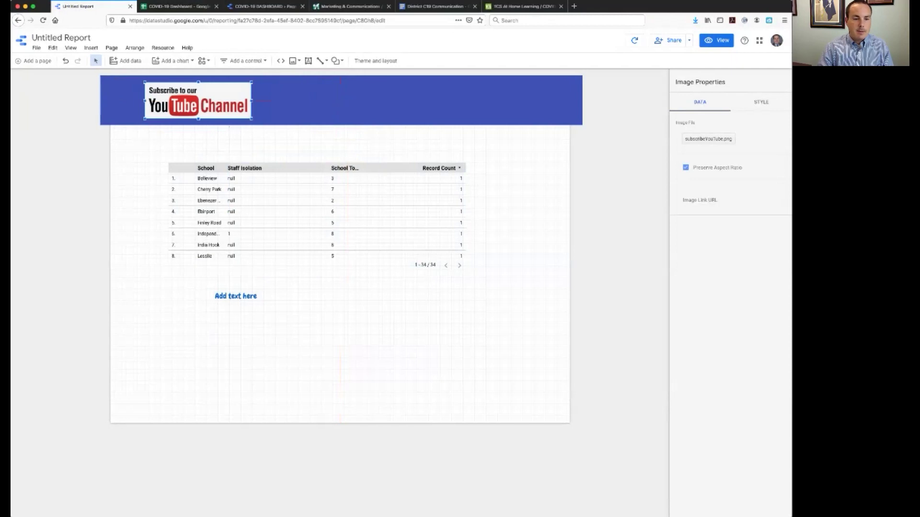
pyautogui.moveTo(251, 119); pyautogui.dragTo(170, 101)
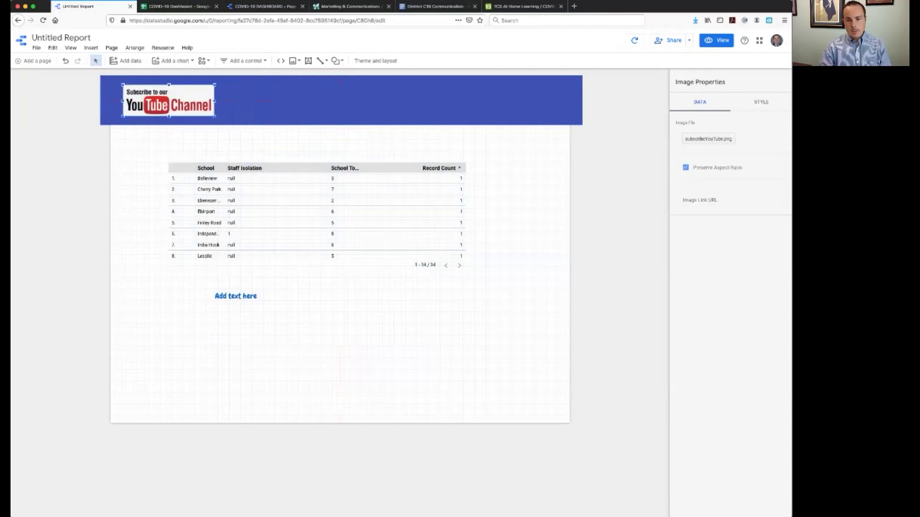
pyautogui.press('Escape')
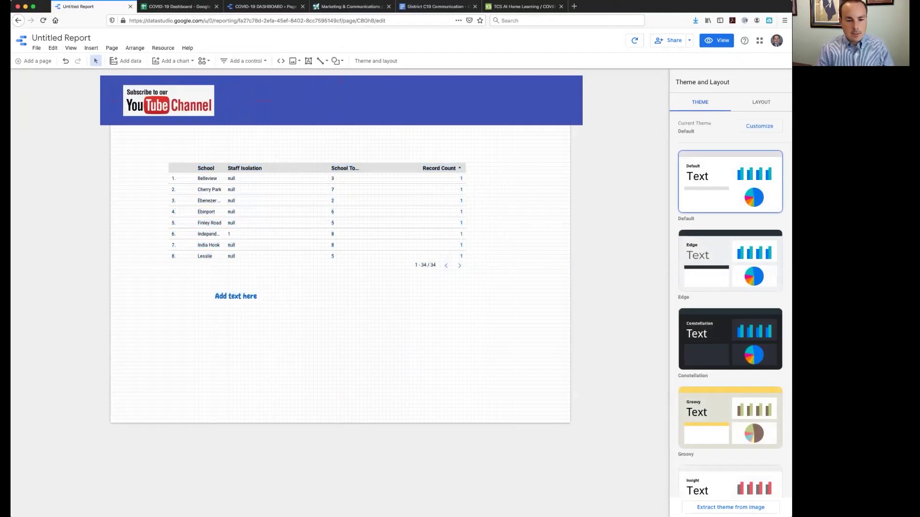
pyautogui.moveTo(457, 157); pyautogui.dragTo(415, 140)
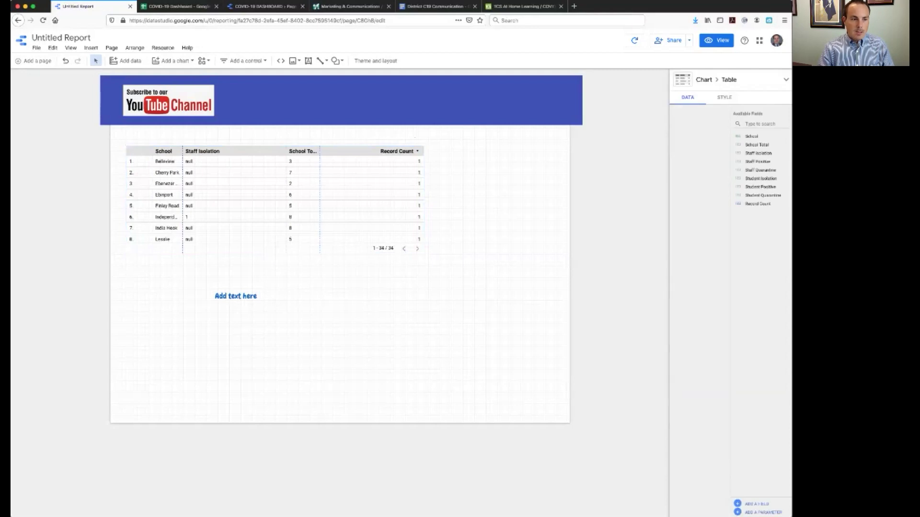
pyautogui.click(415, 139)
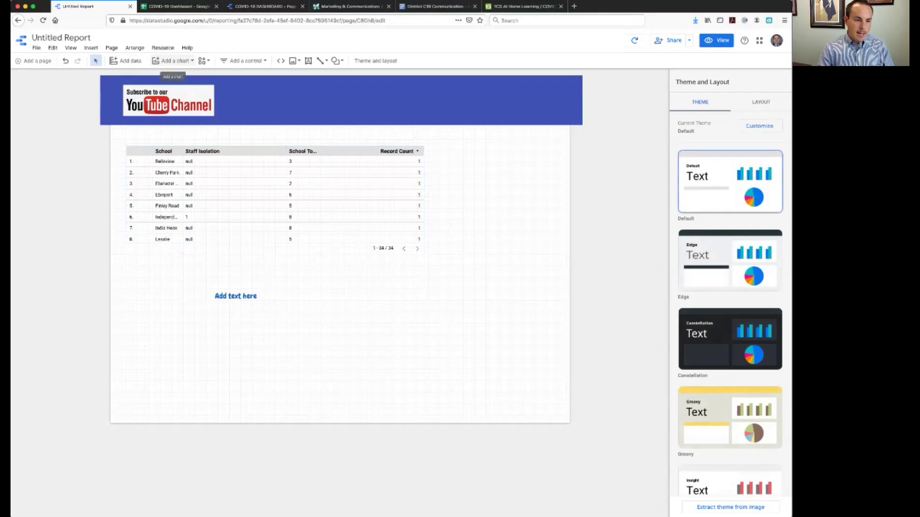
# Step: Dismiss the chart-type list without adding a chart and switch the report to View mode
pyautogui.click(173, 61)
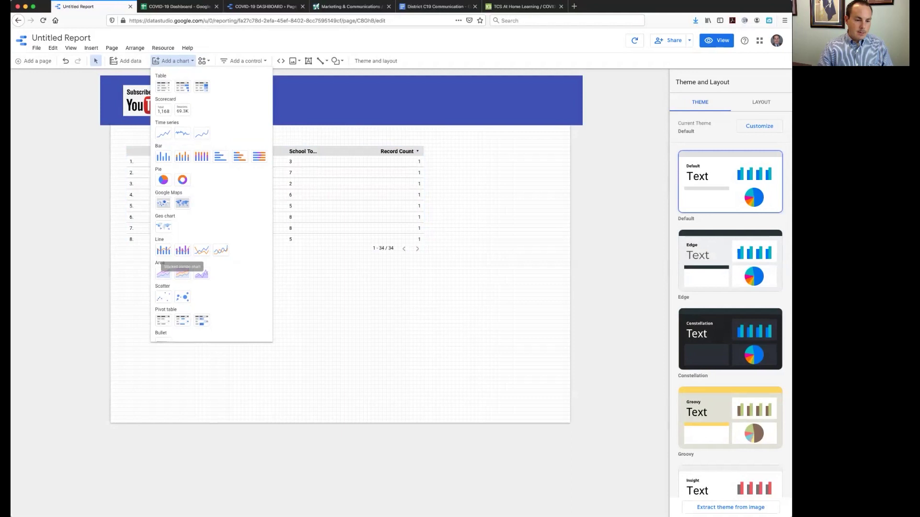
pyautogui.scroll(-2, 184, 266)
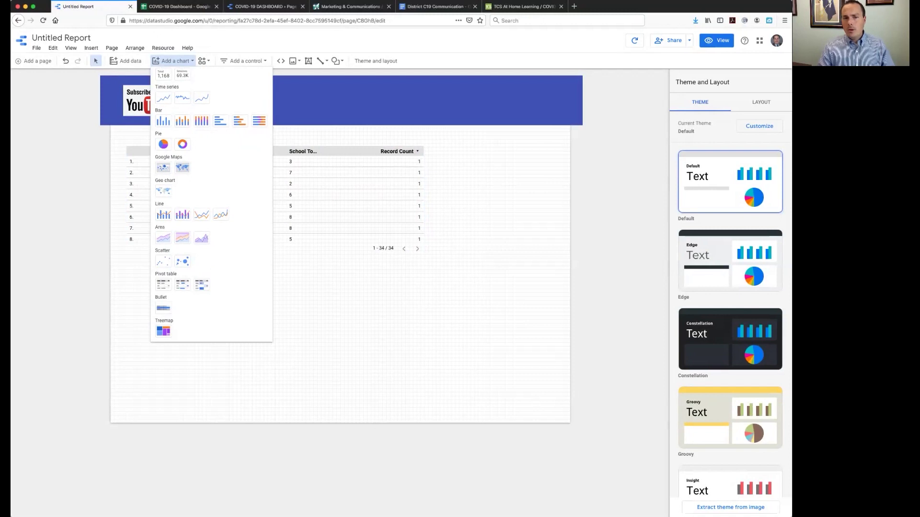
pyautogui.scroll(2, 211, 201)
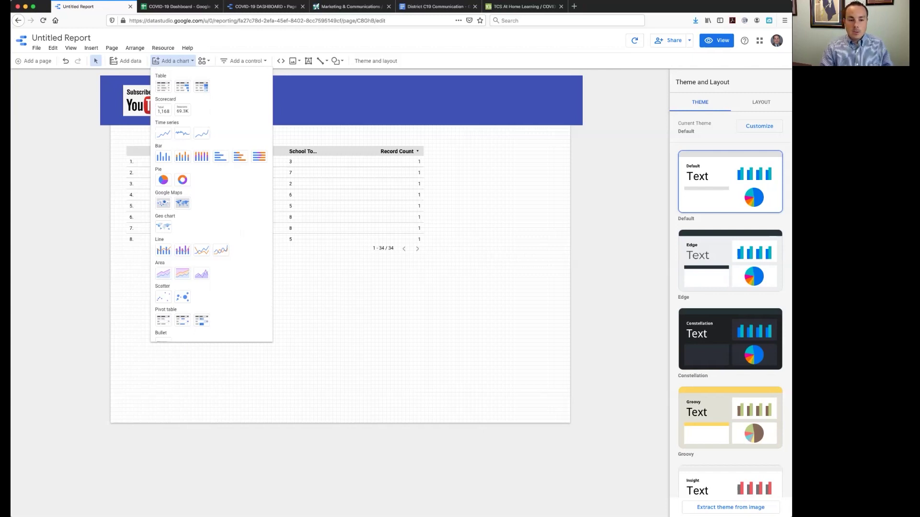
pyautogui.press('Escape')
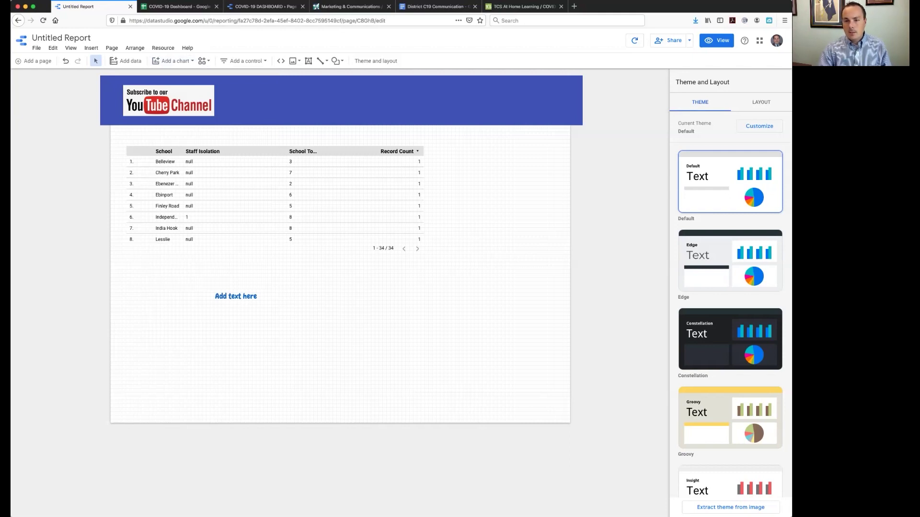
pyautogui.click(716, 40)
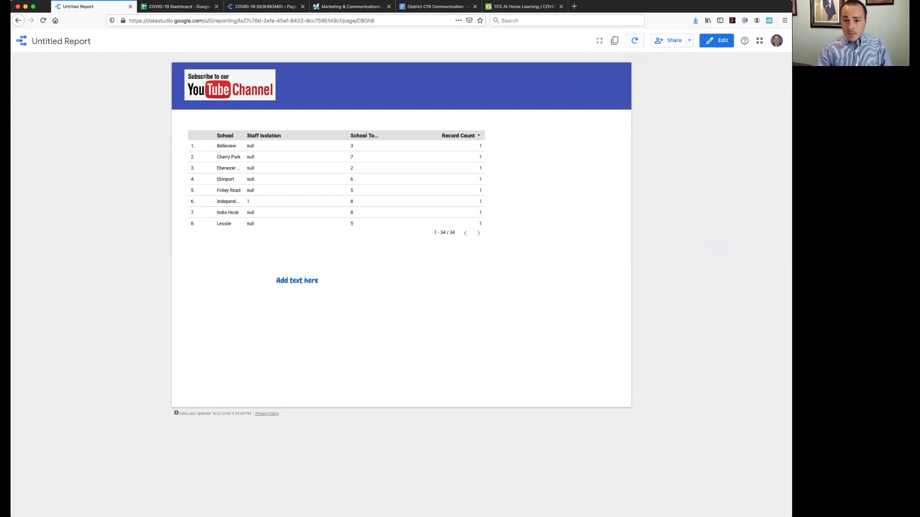
pyautogui.click(689, 40)
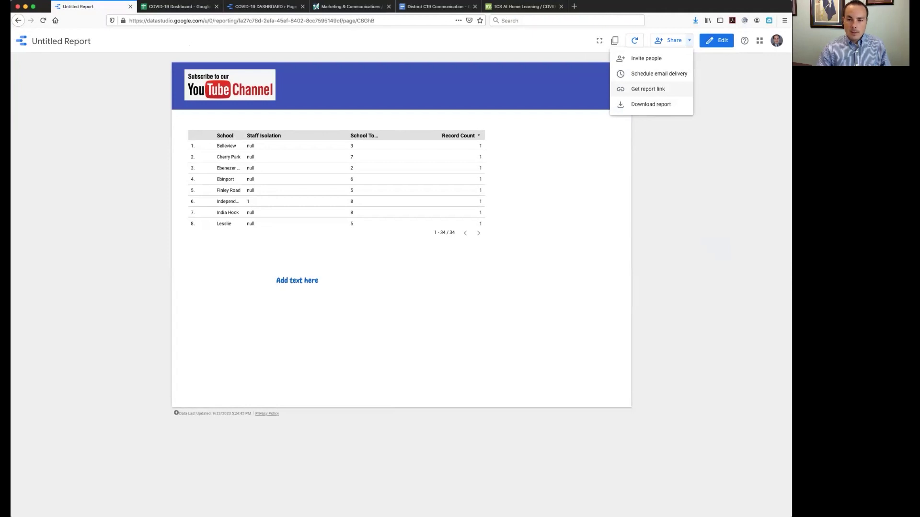
pyautogui.click(688, 40)
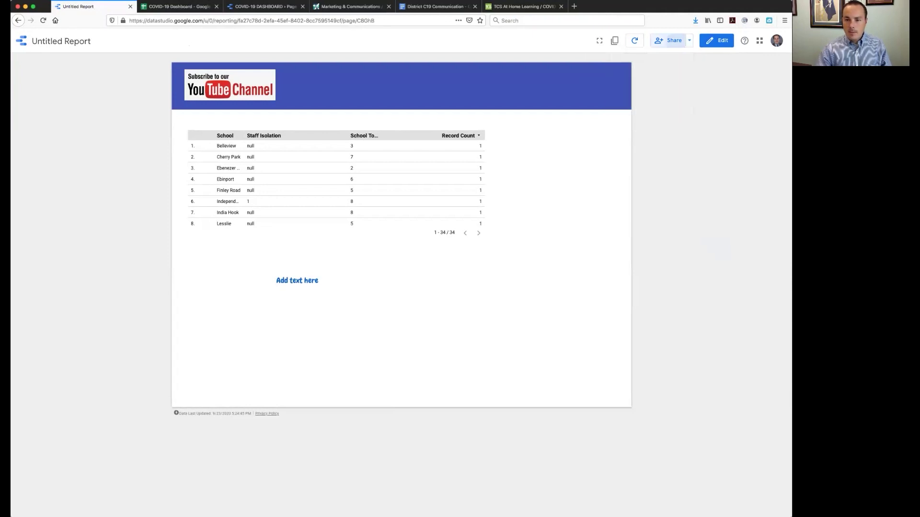
pyautogui.click(670, 40)
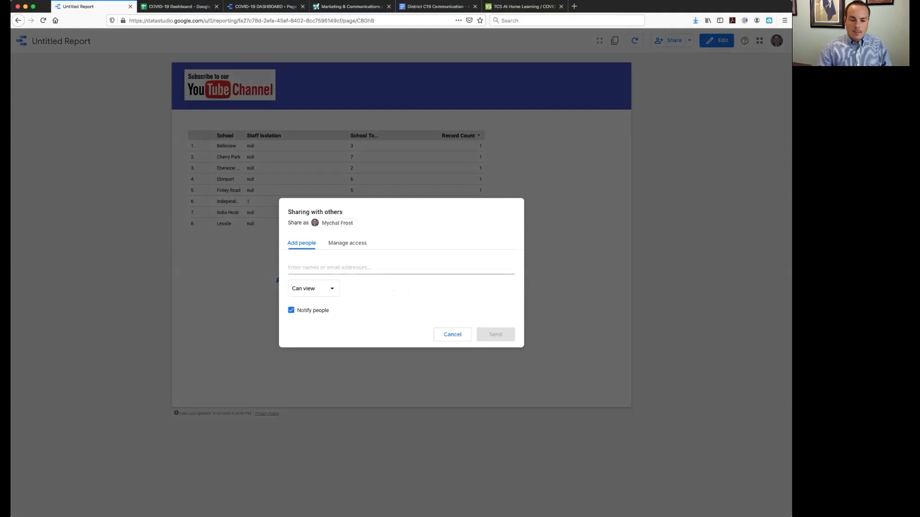
pyautogui.click(452, 335)
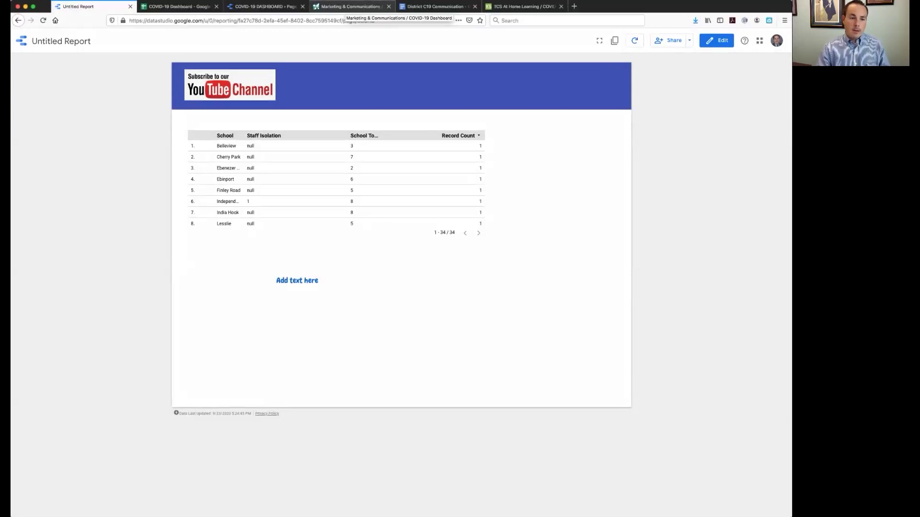
# Step: Review the Rock Hill embedded COVID-19 dashboard, then view the District C19 Communication document's case counts
pyautogui.click(346, 7)
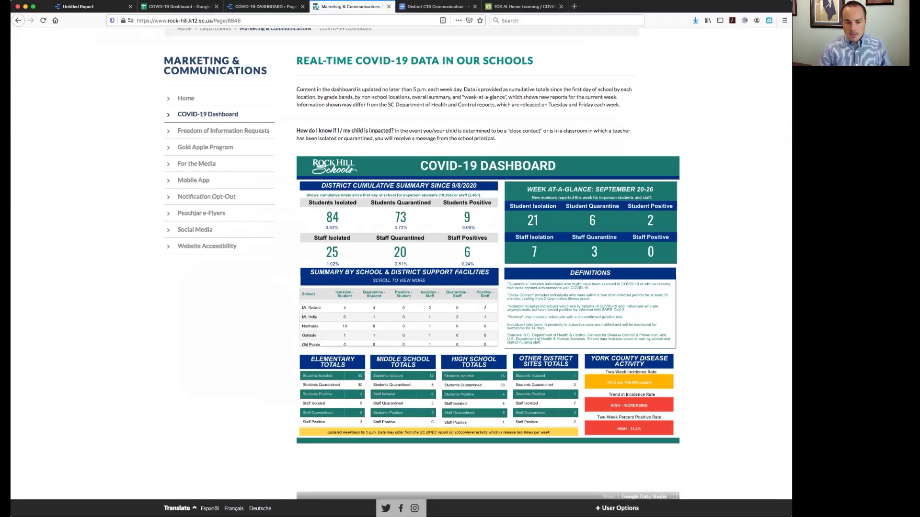
pyautogui.scroll(2, 401, 264)
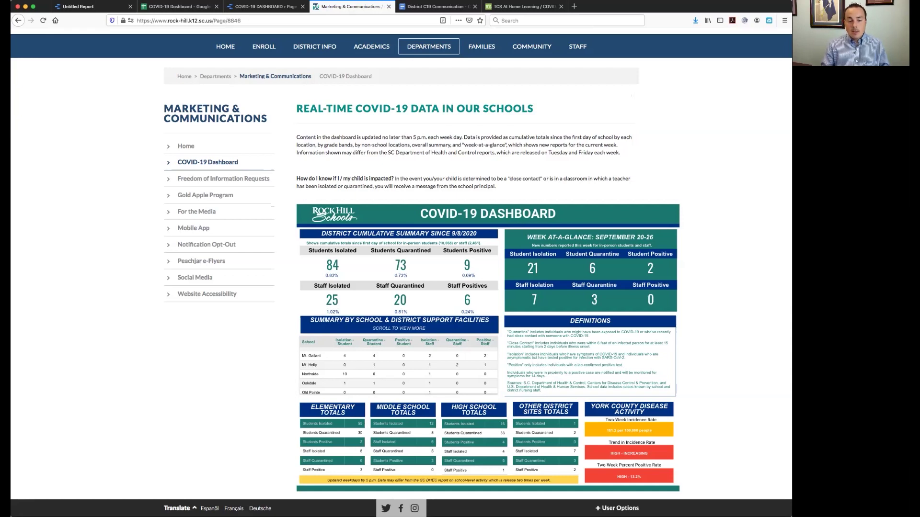
pyautogui.scroll(-2, 401, 263)
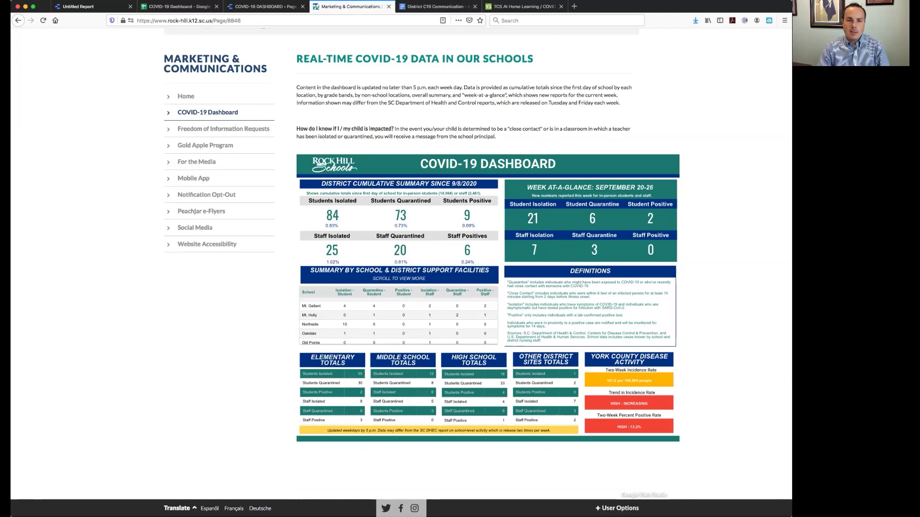
pyautogui.click(436, 6)
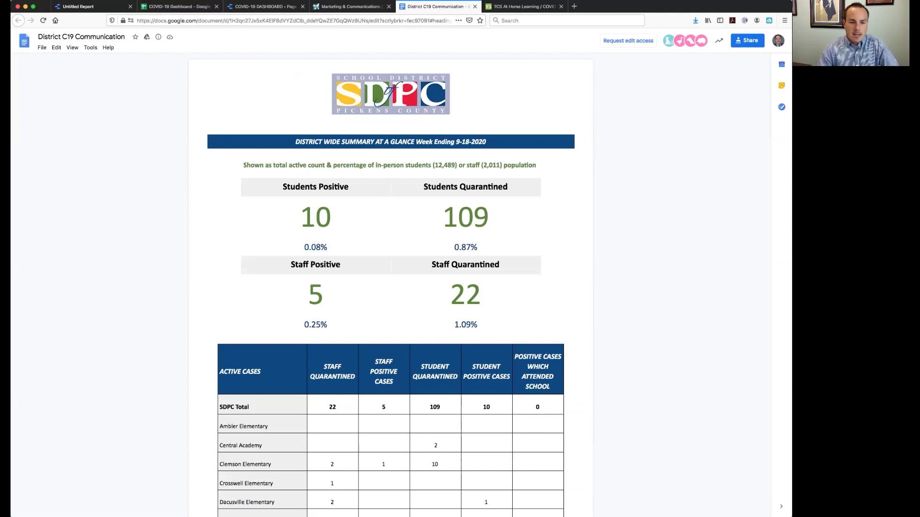
pyautogui.scroll(-1, 391, 287)
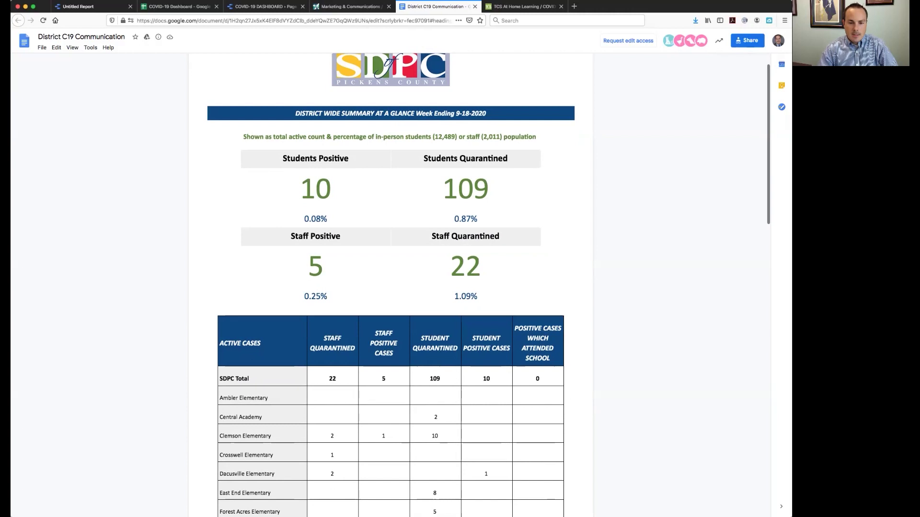
pyautogui.scroll(-3, 390, 288)
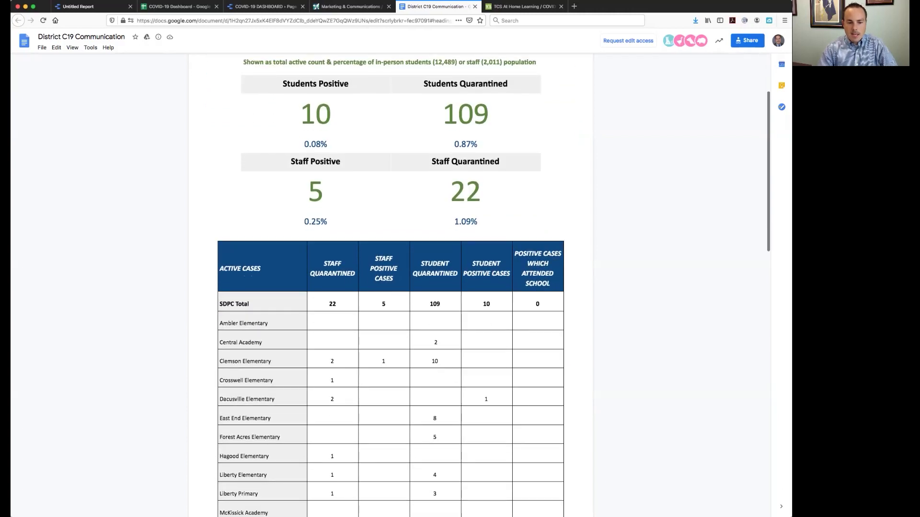
pyautogui.scroll(-10, 338, 302)
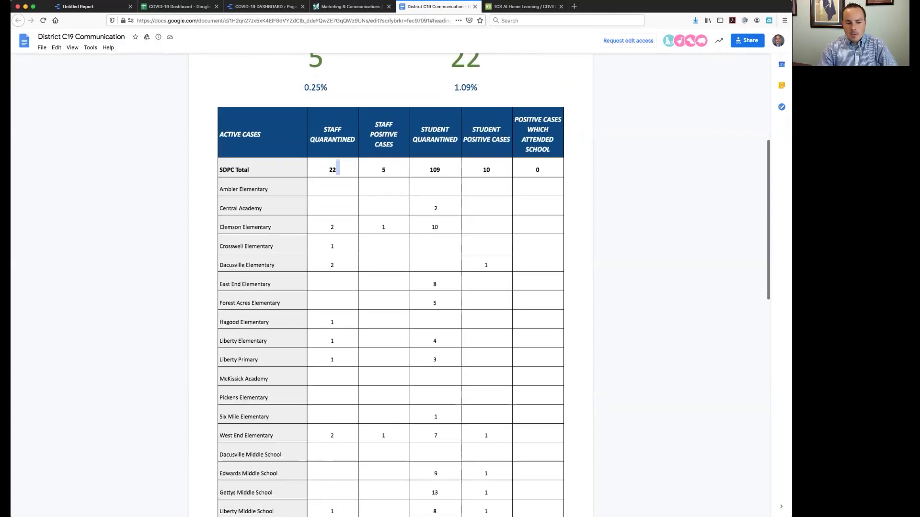
pyautogui.scroll(-8, 390, 287)
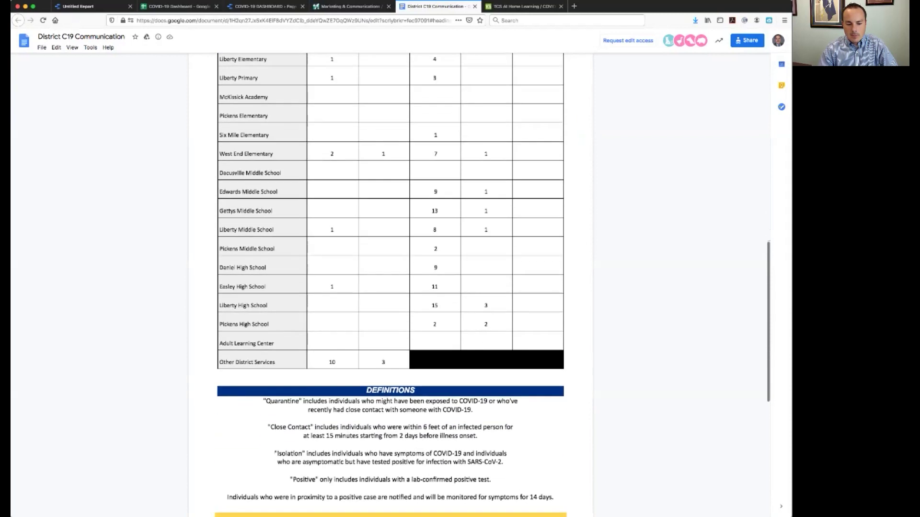
pyautogui.scroll(9, 391, 287)
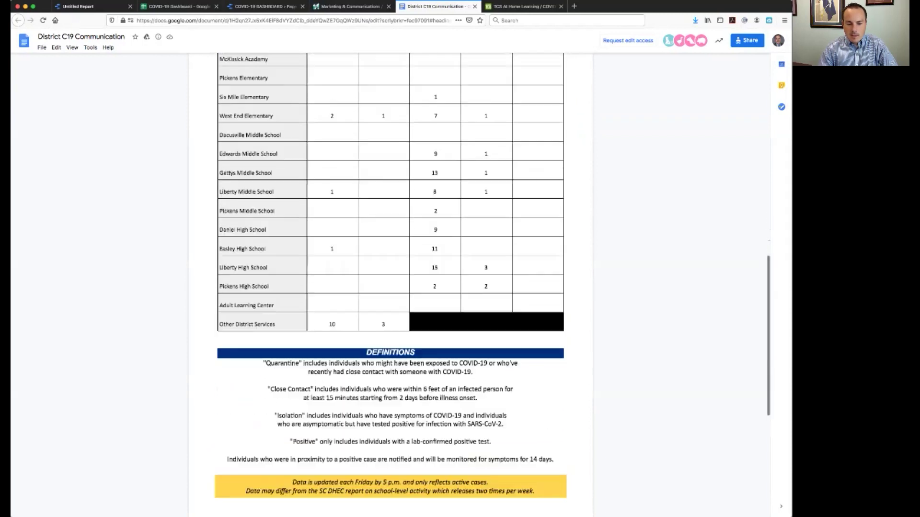
pyautogui.scroll(12, 390, 287)
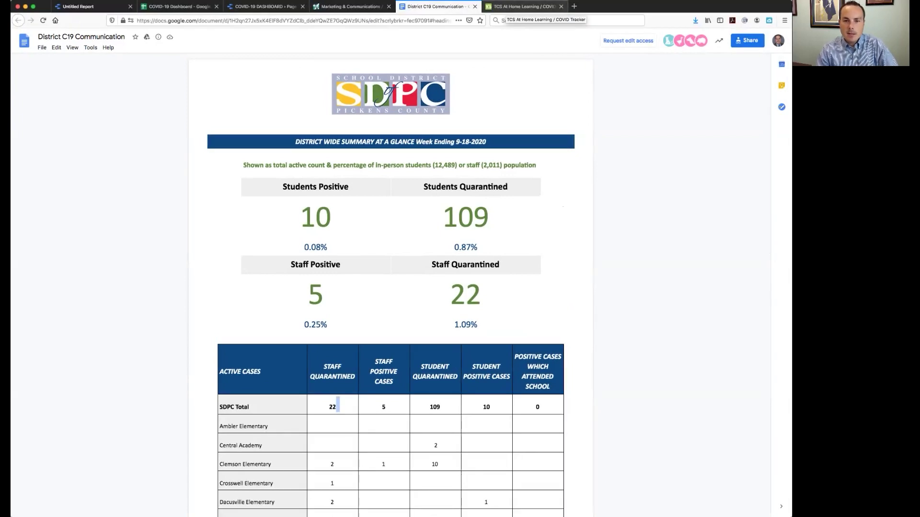
# Step: Check the Tuscaloosa TCS COVID Tracker figures, then go back to the Rock Hill dashboard page
pyautogui.click(522, 6)
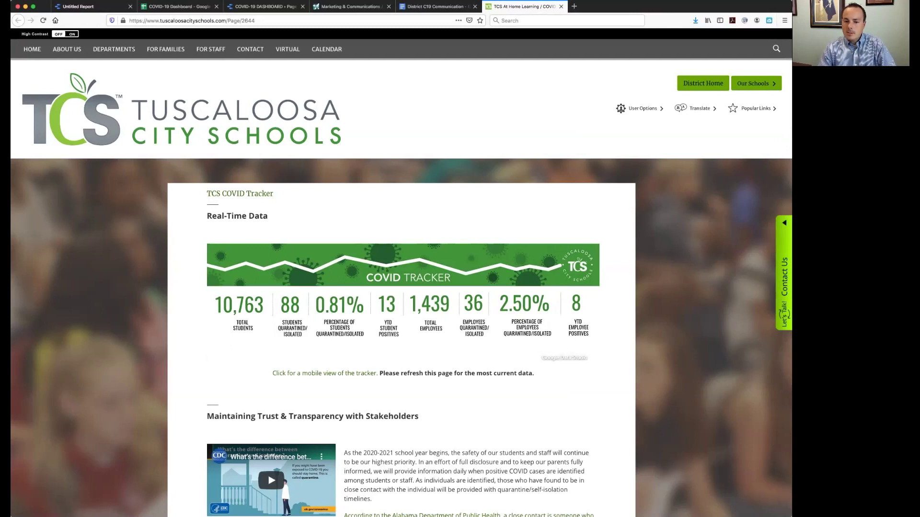
pyautogui.scroll(-2, 402, 272)
pyautogui.scroll(2, 402, 272)
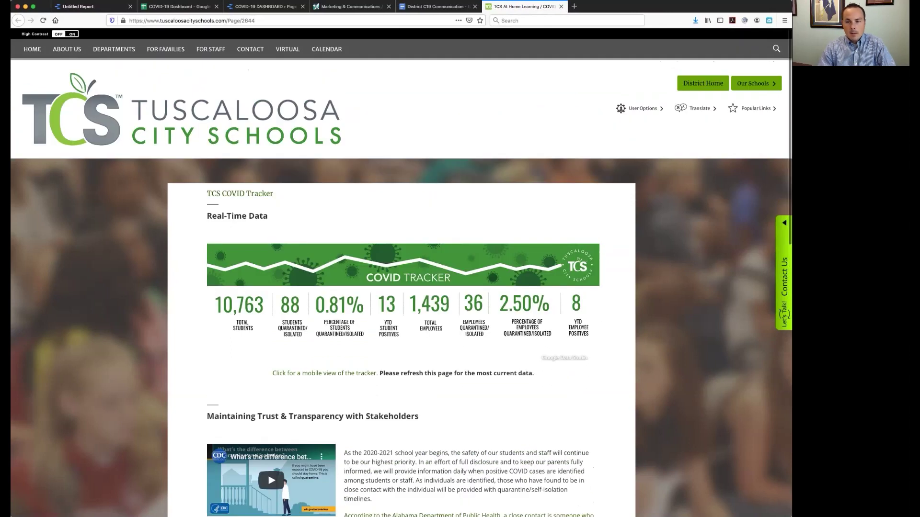
pyautogui.hotkey('ctrl', 'shift', 'Tab')
pyautogui.hotkey('ctrl', 'shift', 'Tab')
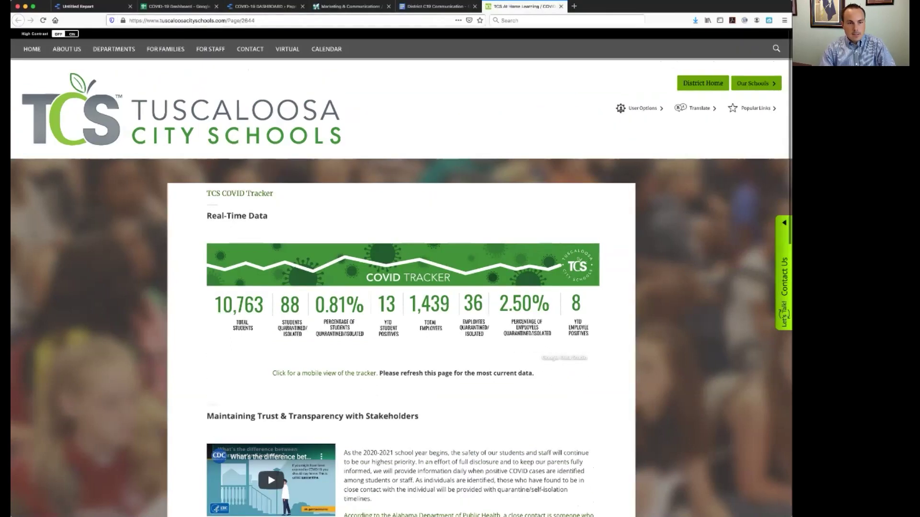